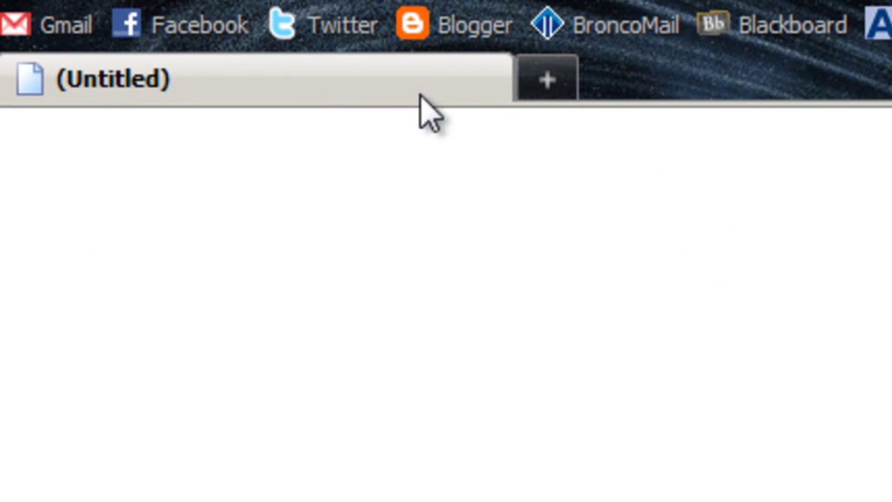
Launch Blogger from the Firefox bookmarks toolbar.
click(417, 39)
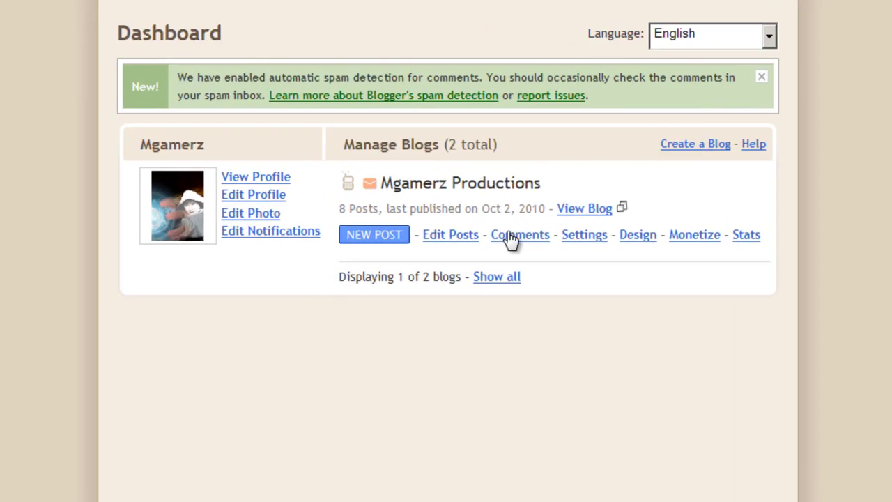
Open the Mgamerz Productions blog's Settings and look over its title and description.
click(526, 255)
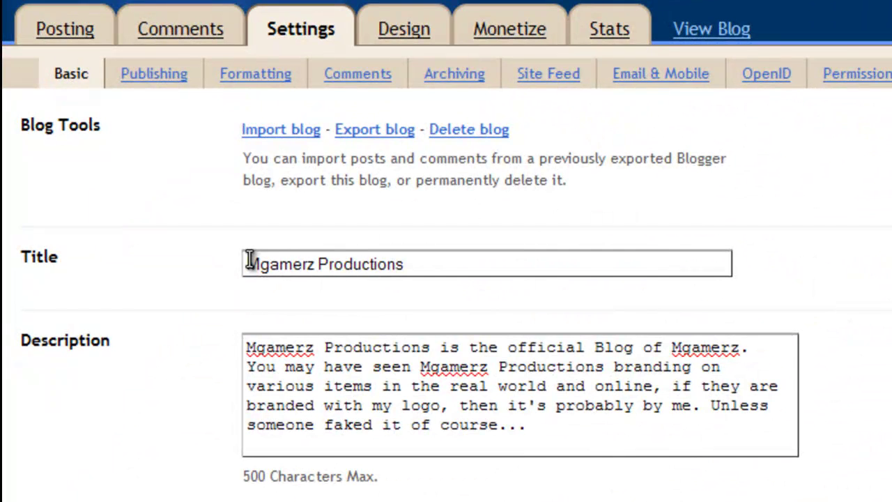
drag(564, 426, 225, 333)
click(299, 260)
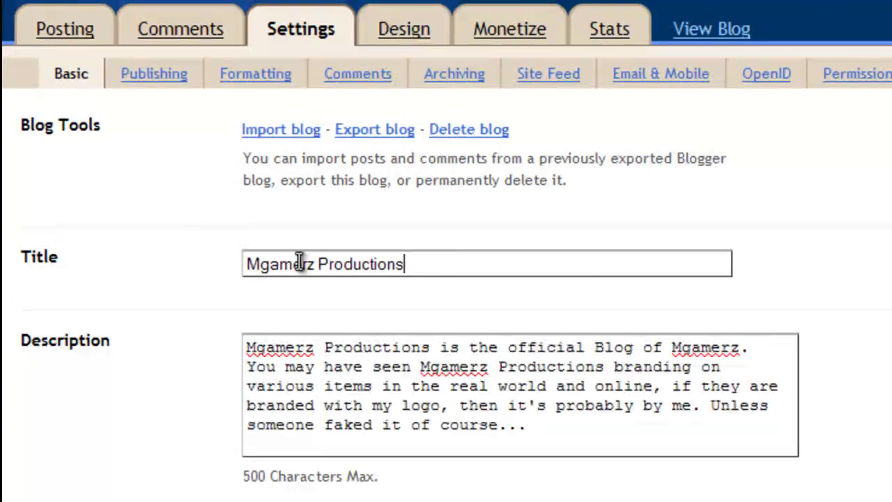
triple_click(299, 261)
scroll(514, 383, down, 3)
drag(524, 108, 196, 8)
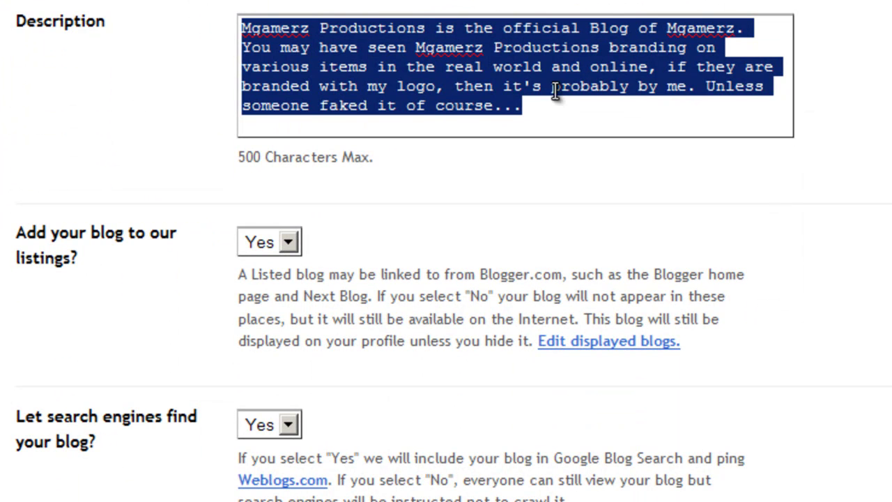
click(542, 114)
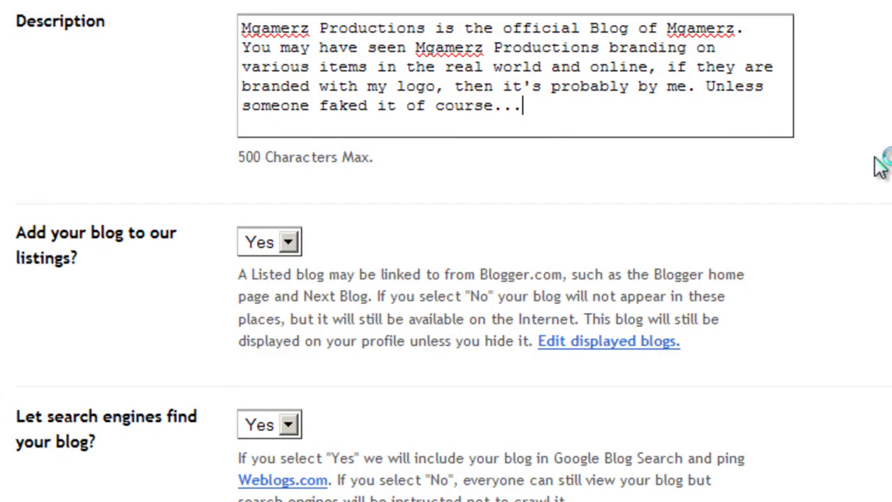
Review the remaining Basic options and save the settings unchanged.
scroll(879, 160, down, 5)
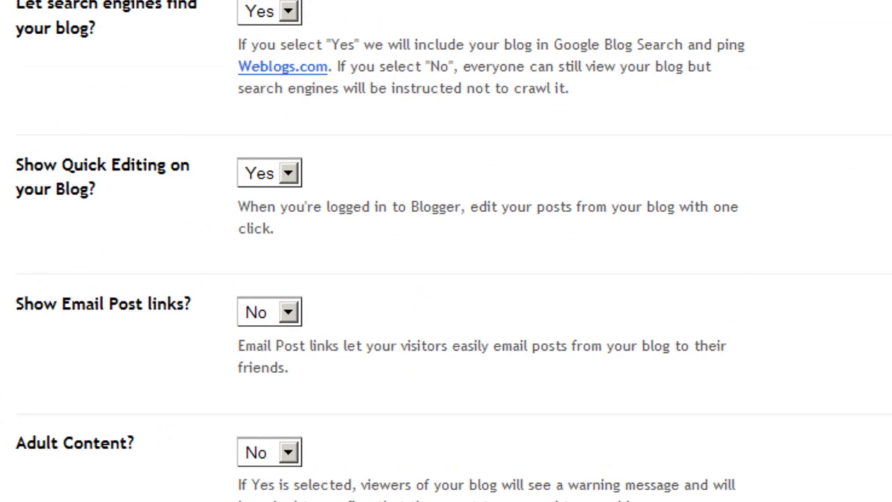
scroll(446, 251, up, 1)
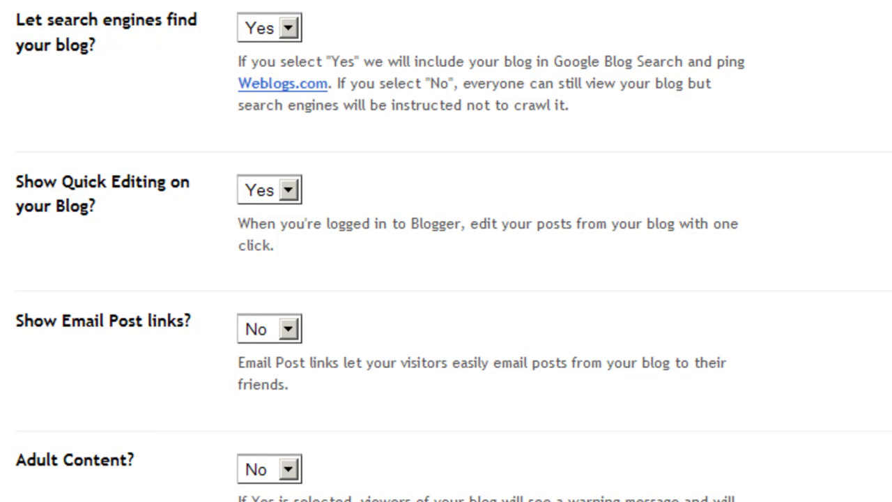
click(291, 38)
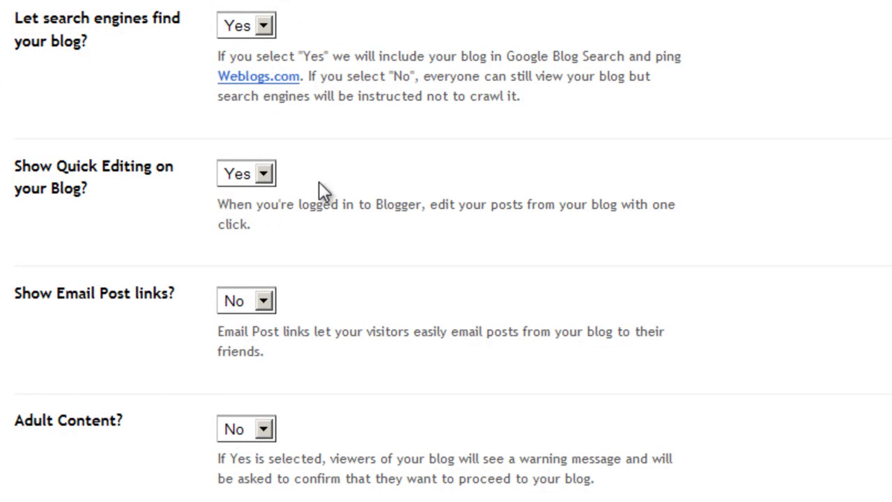
scroll(331, 194, down, 5)
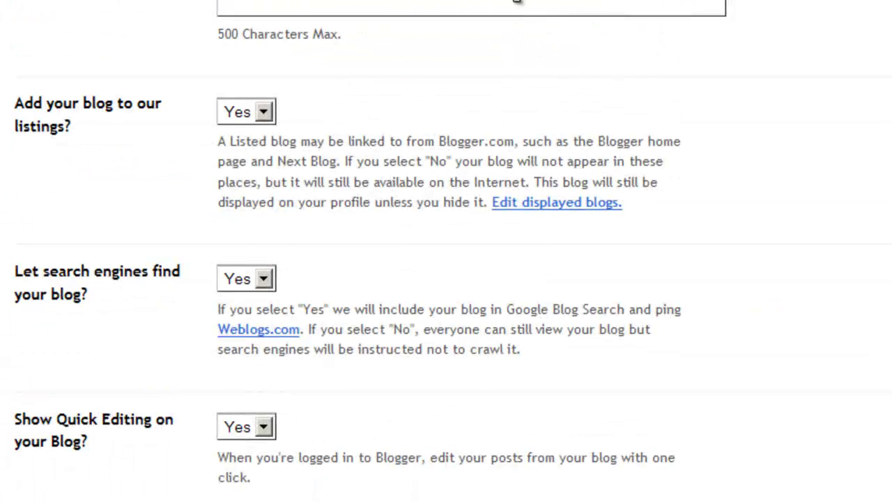
scroll(318, 28, down, 5)
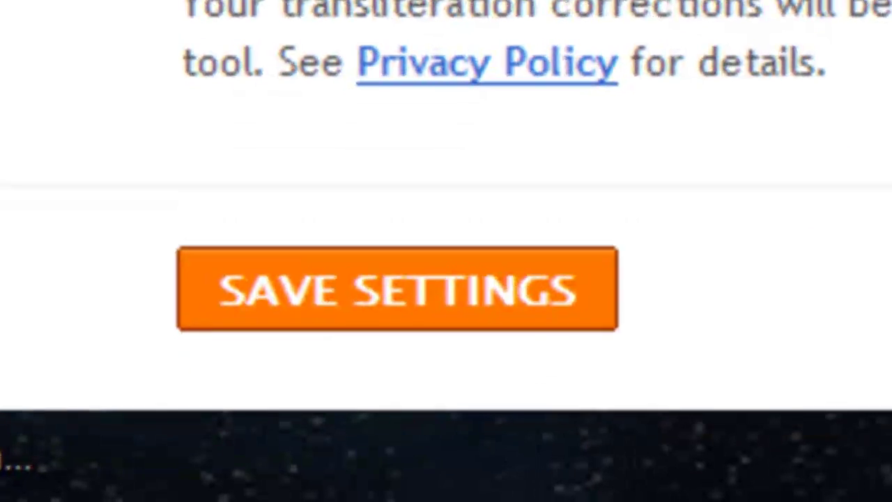
click(474, 307)
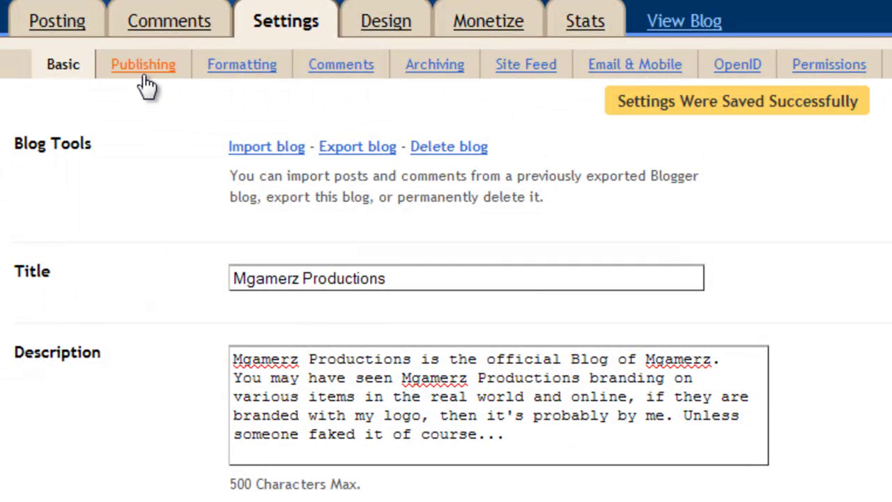
Check the Blog*Spot Address on the Publishing page, then move on to Formatting.
click(144, 70)
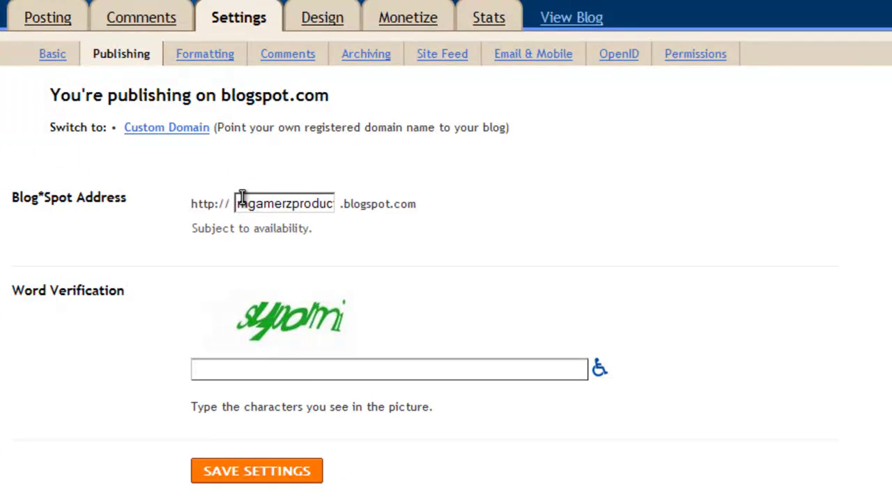
drag(240, 201, 376, 199)
click(325, 203)
double_click(325, 203)
click(286, 205)
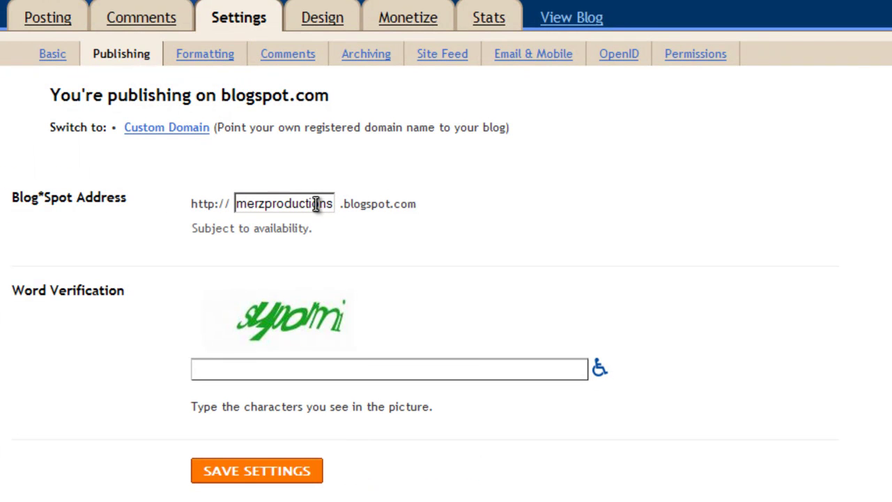
drag(326, 203, 392, 201)
click(273, 199)
click(392, 202)
click(195, 61)
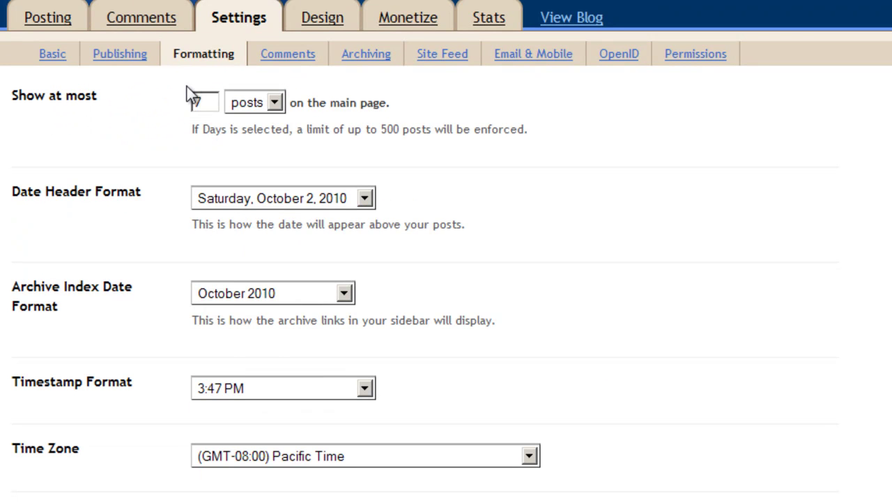
Check the posts-per-page value and open View Blog in a new tab.
drag(201, 102, 182, 106)
click(569, 25)
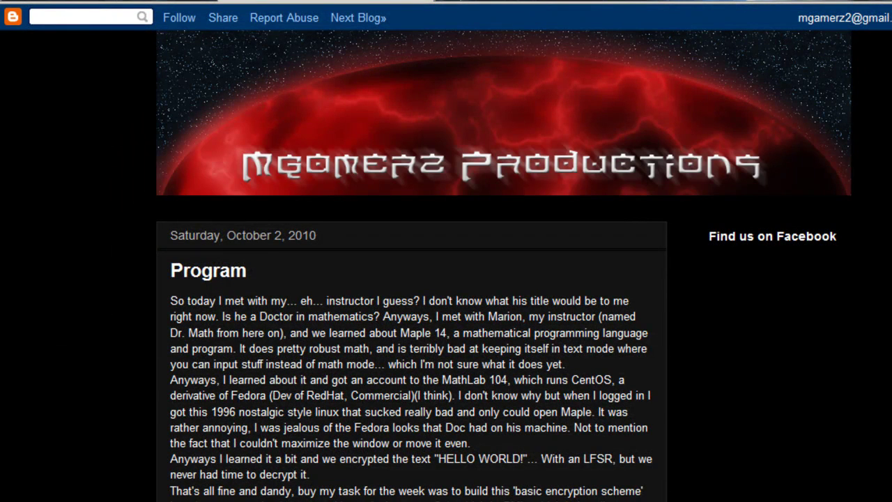
Scroll through the live blog's posts, then switch back to the Formatting settings tab.
scroll(446, 279, down, 2)
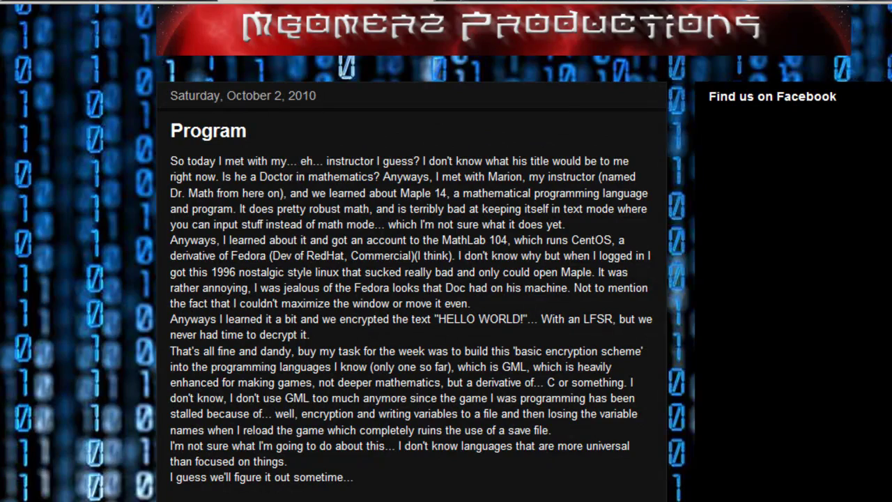
scroll(446, 278, down, 1)
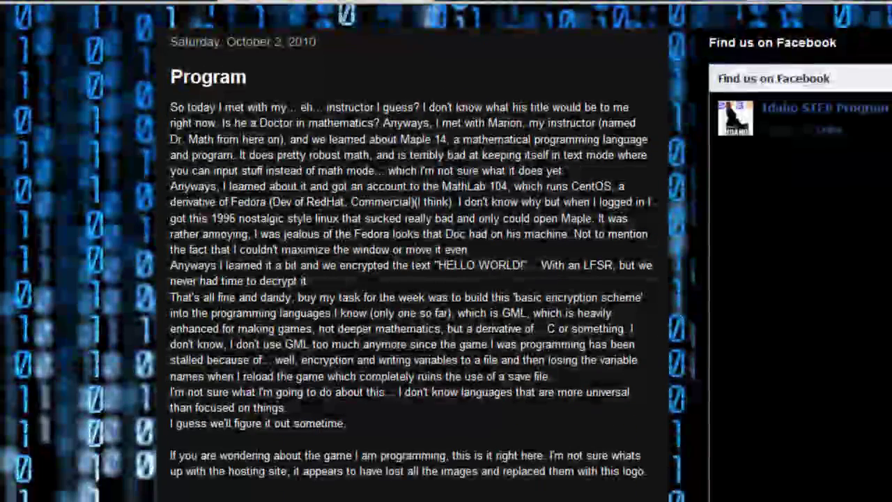
scroll(505, 216, down, 2)
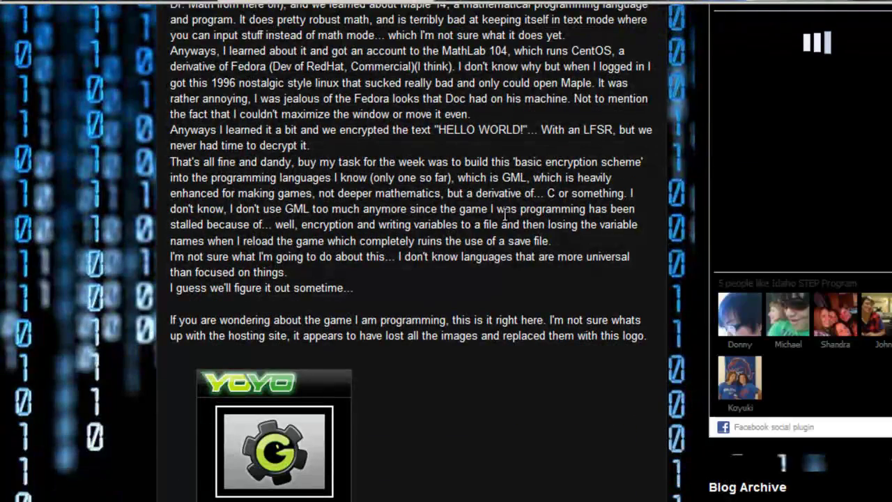
scroll(516, 185, down, 2)
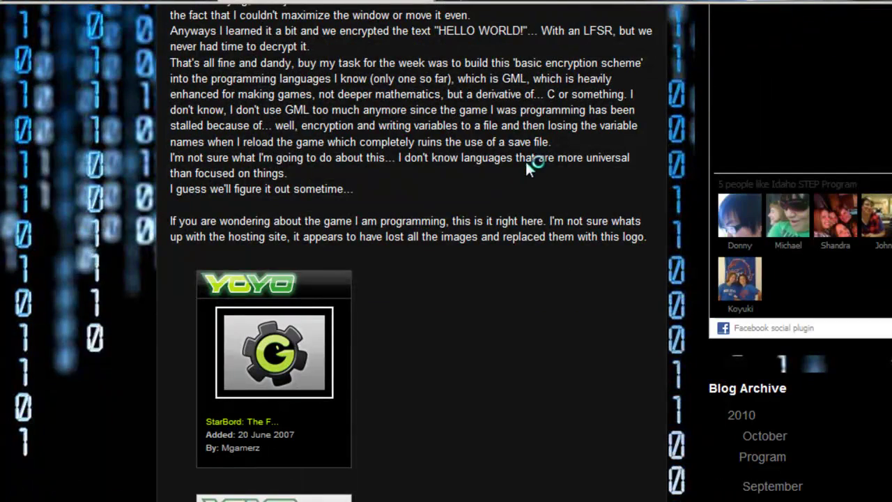
middle_click(525, 147)
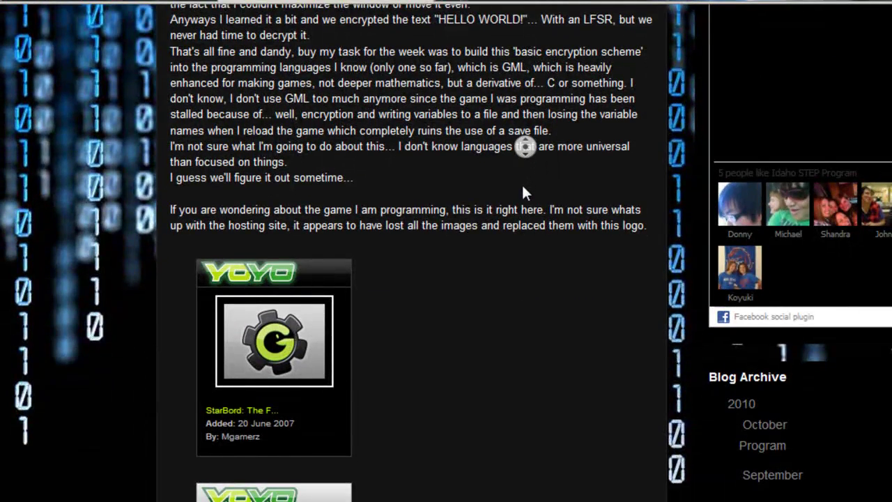
middle_click(516, 224)
scroll(510, 282, down, 15)
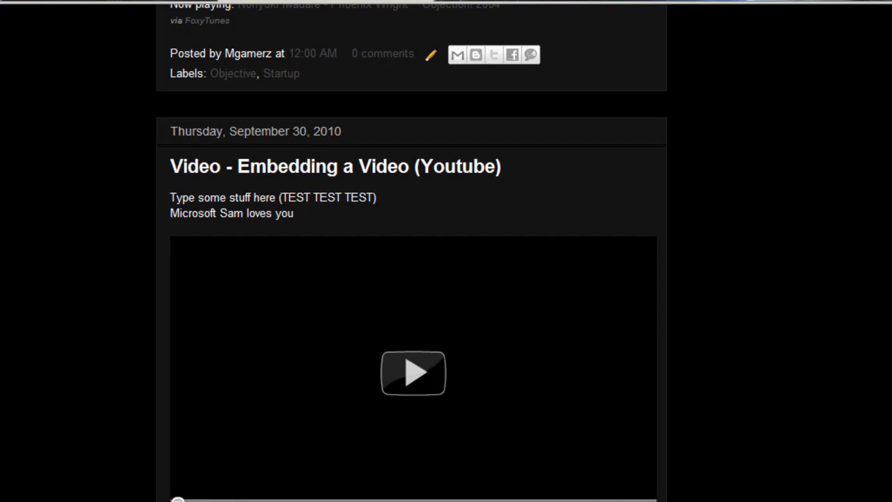
scroll(709, 494, down, 6)
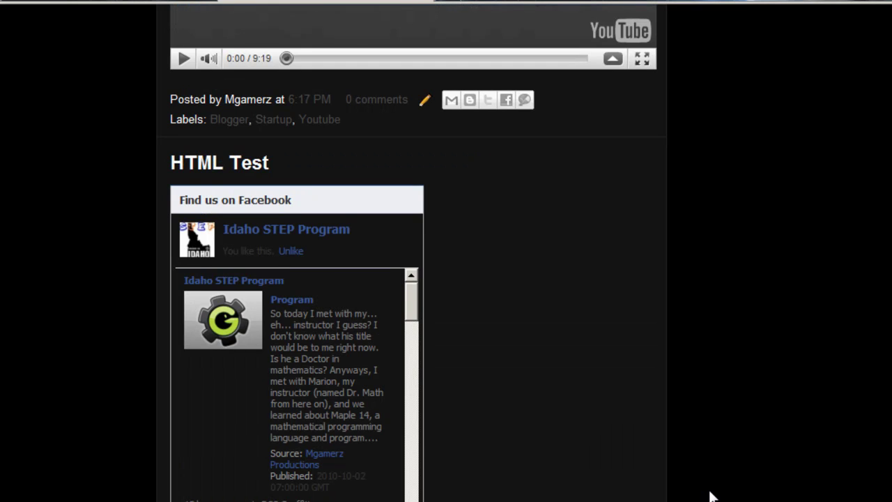
scroll(709, 495, down, 15)
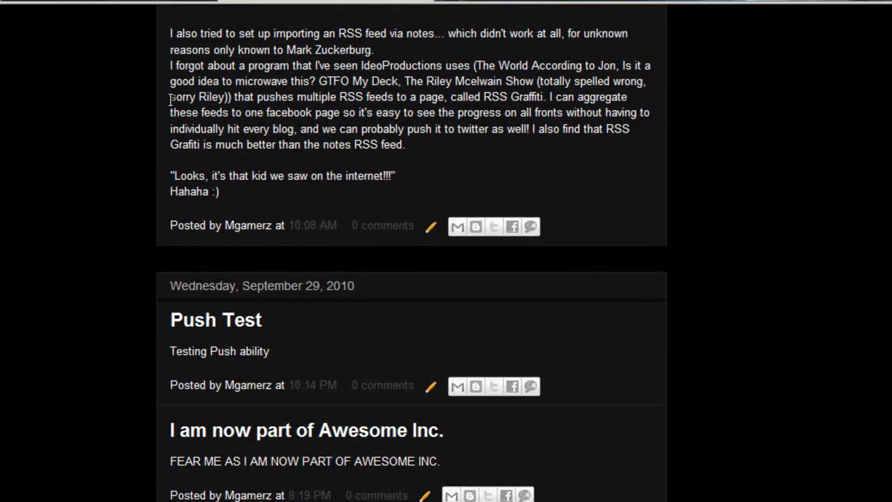
click(155, 2)
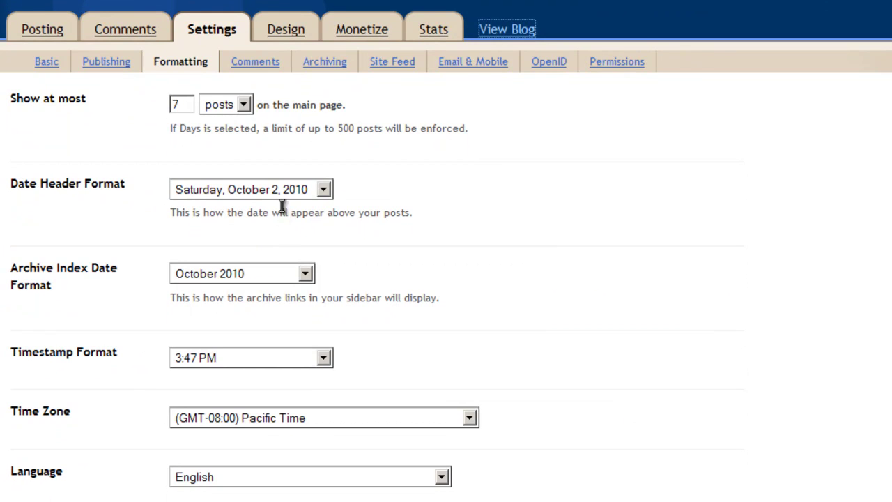
click(251, 192)
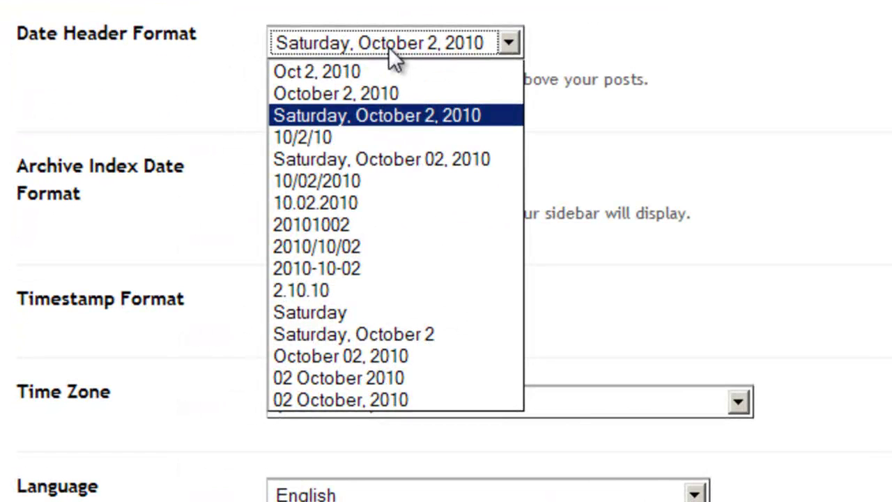
click(411, 119)
click(464, 119)
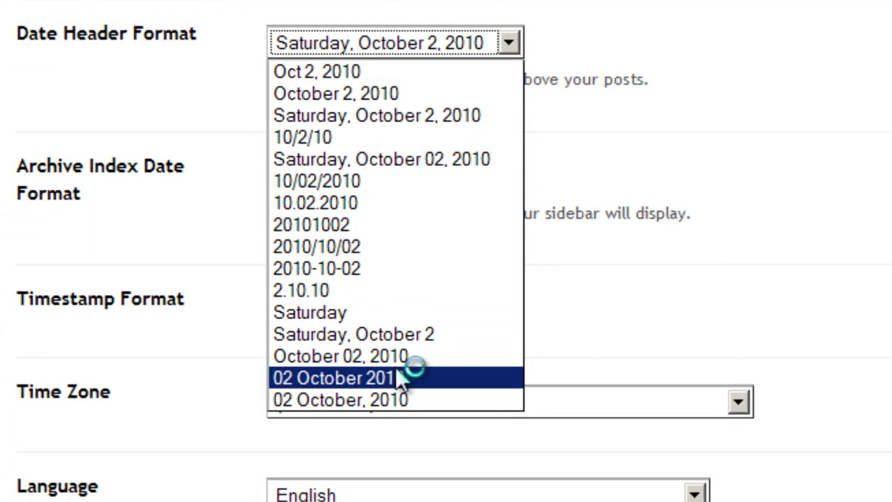
click(638, 115)
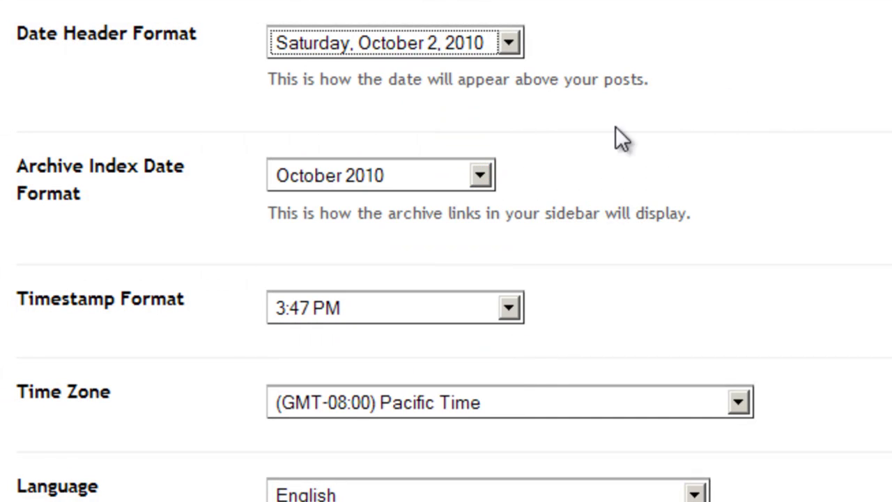
click(419, 188)
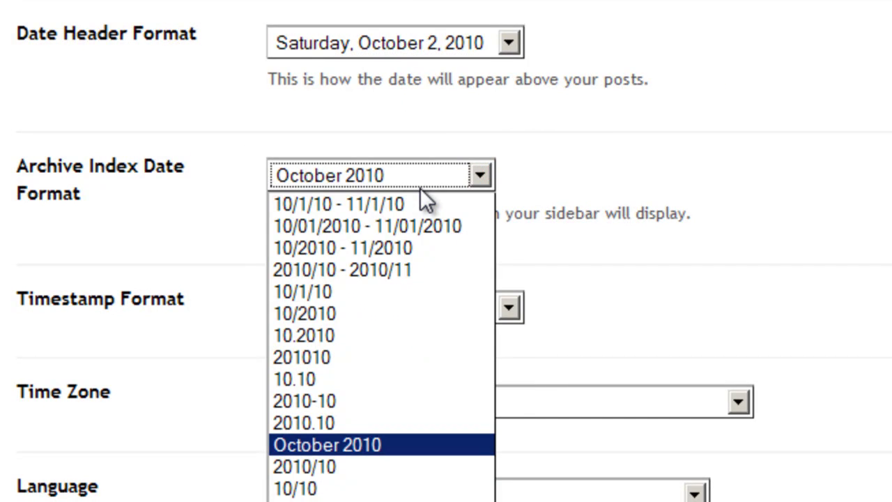
click(424, 177)
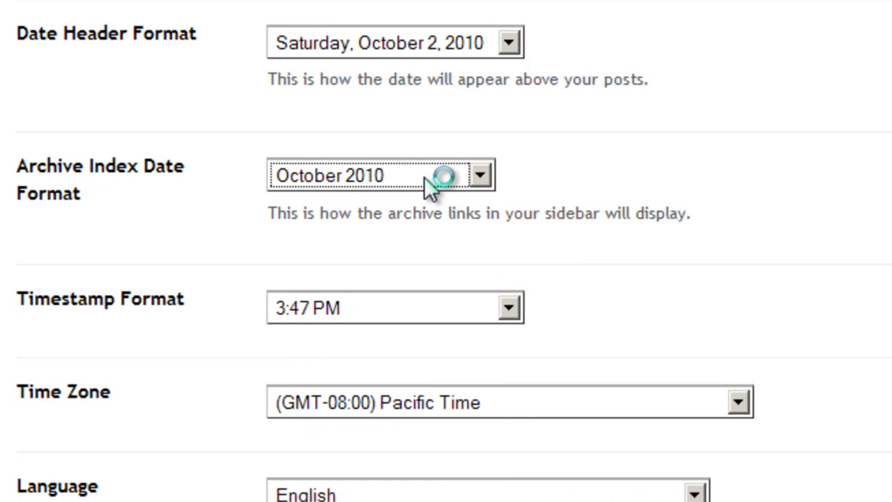
click(421, 174)
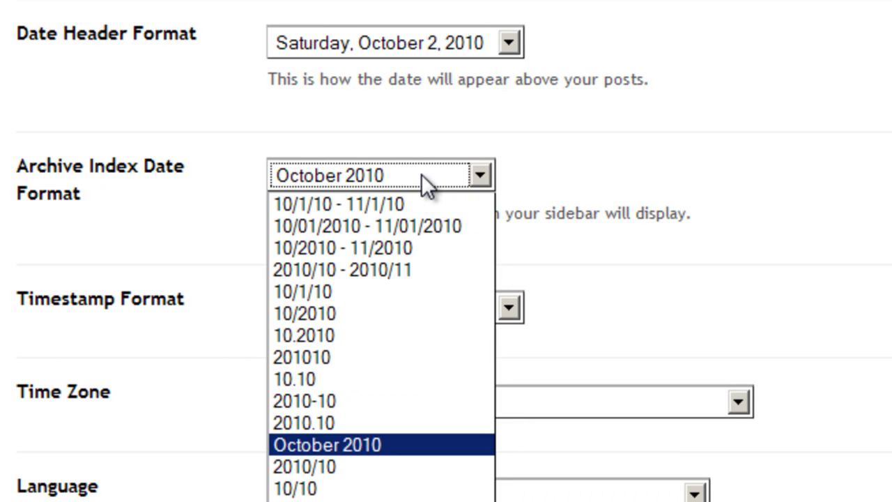
click(421, 173)
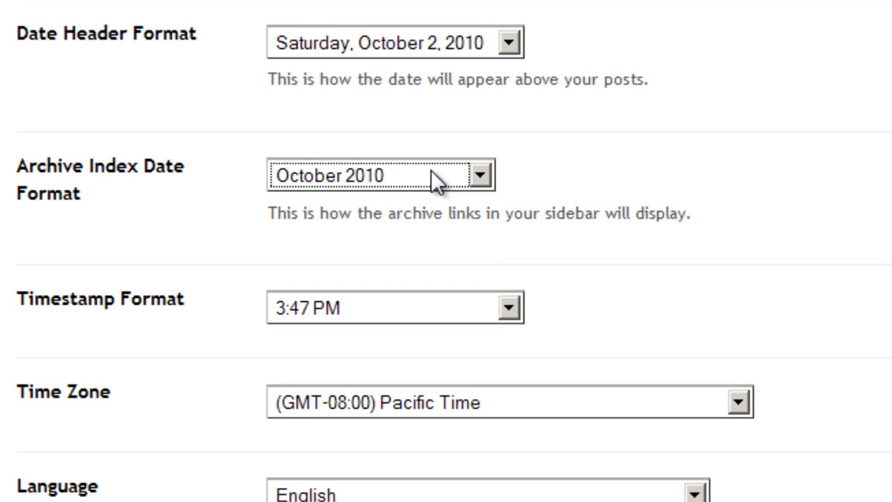
click(488, 167)
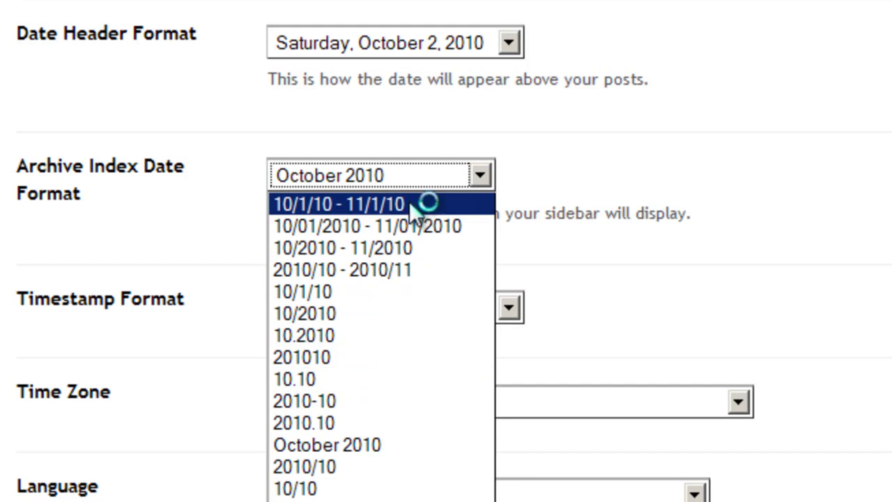
click(428, 170)
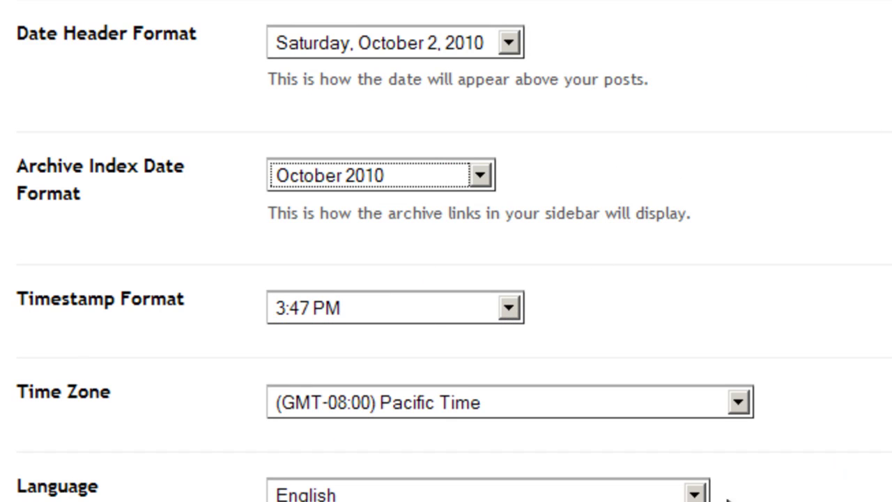
Set the time zone to (GMT-07:00) Mountain Time, keeping the 3:47 PM timestamp format.
click(471, 400)
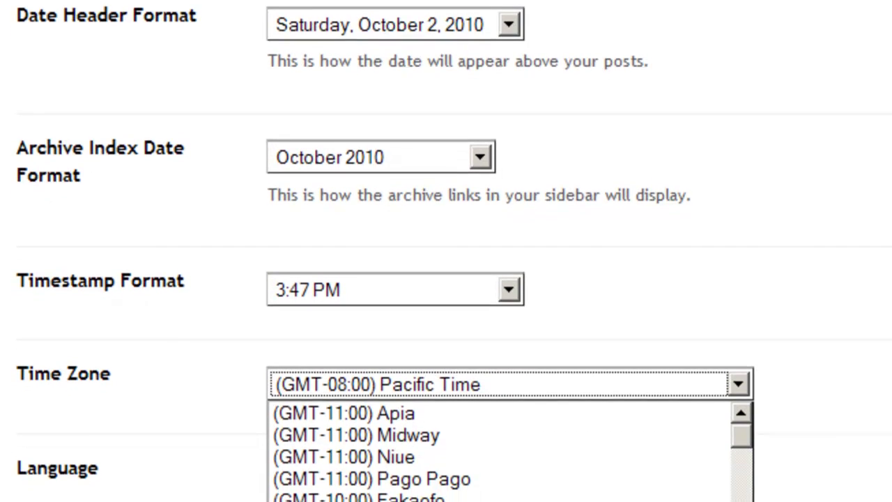
click(361, 496)
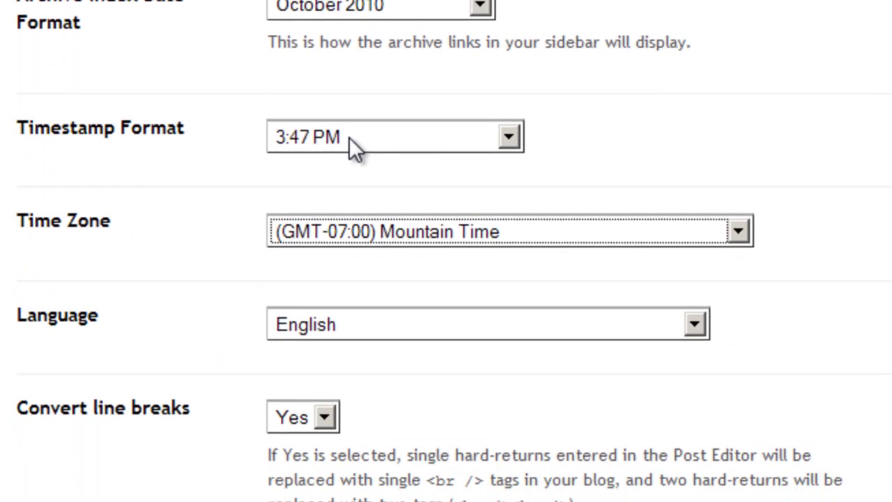
click(350, 232)
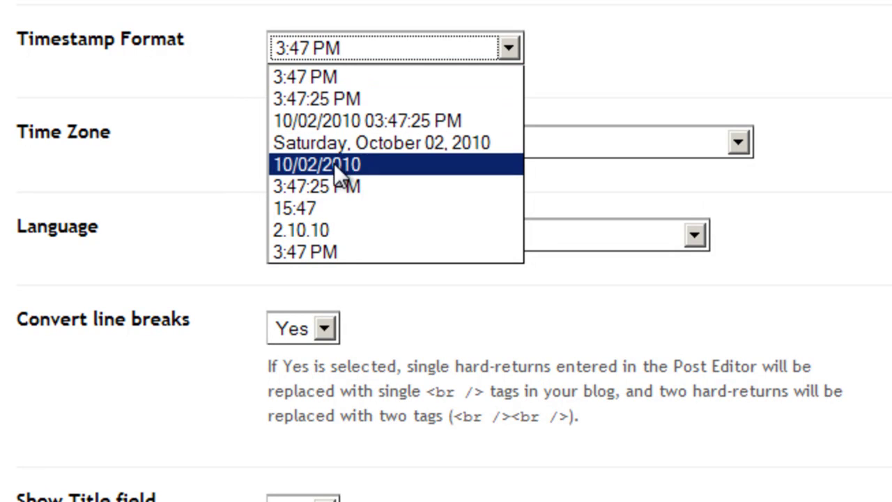
click(324, 78)
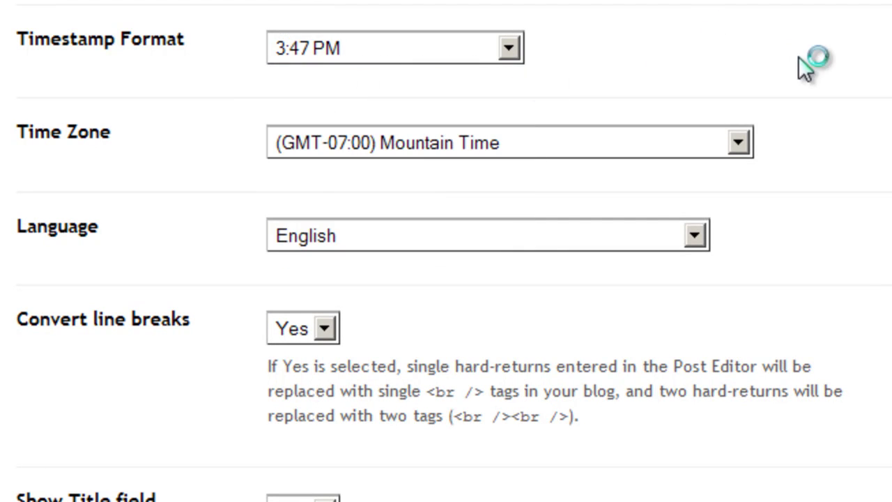
Scroll through the remaining formatting options, reading the line-break help text.
scroll(797, 64, down, 5)
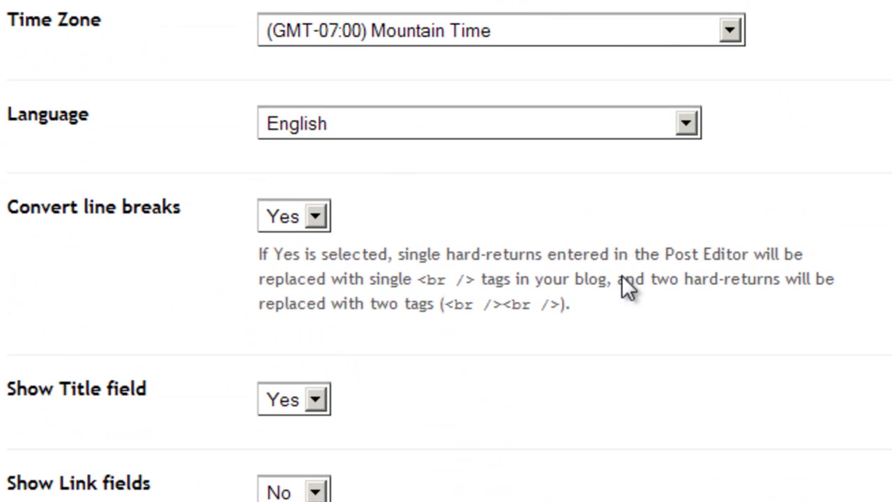
drag(570, 301, 244, 267)
click(275, 264)
scroll(345, 428, down, 2)
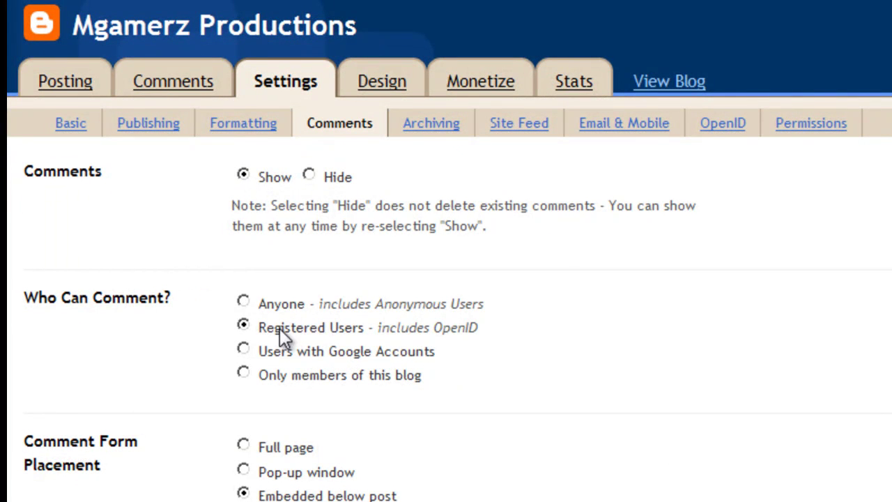
Keep Registered Users commenting, the embedded comment form, and comments enabled on new posts.
mouse_move(258, 319)
mouse_down()
mouse_move(498, 329)
mouse_move(271, 329)
mouse_up()
click(346, 332)
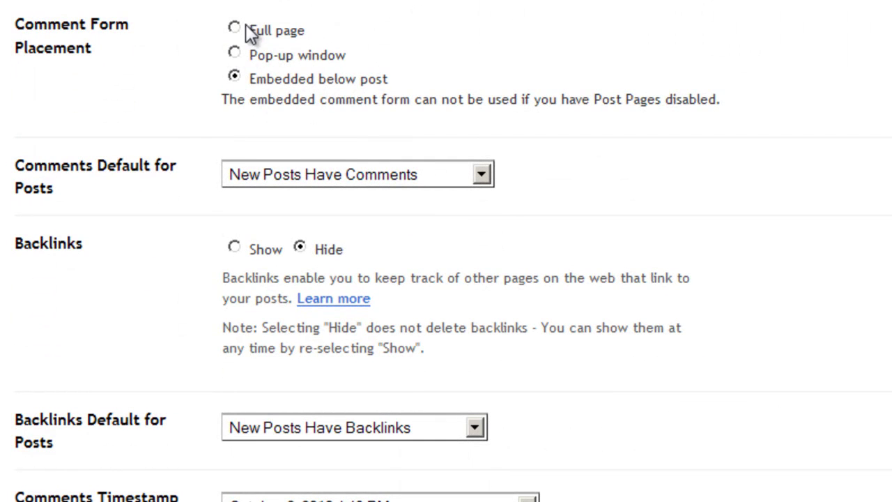
click(235, 73)
click(480, 177)
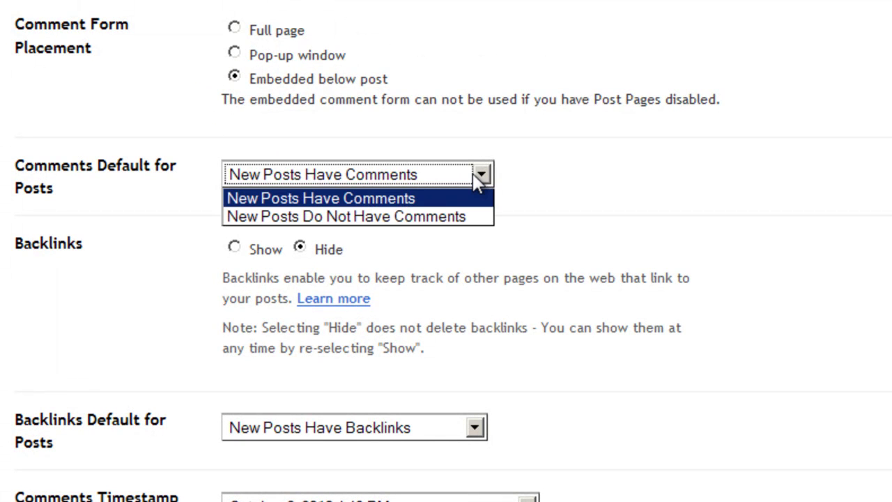
click(477, 177)
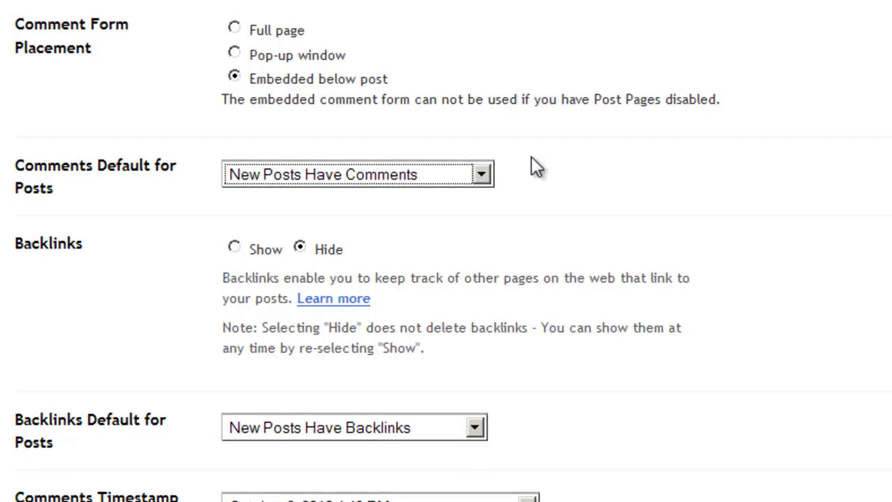
middle_click(571, 157)
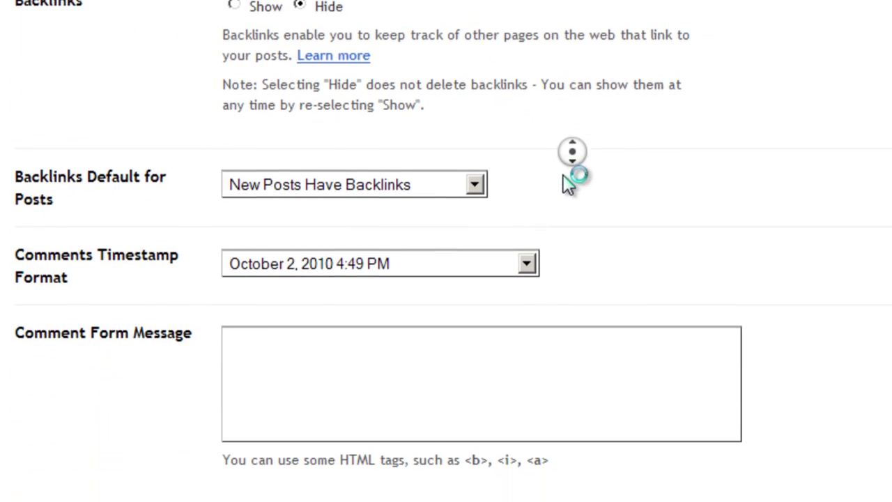
click(569, 183)
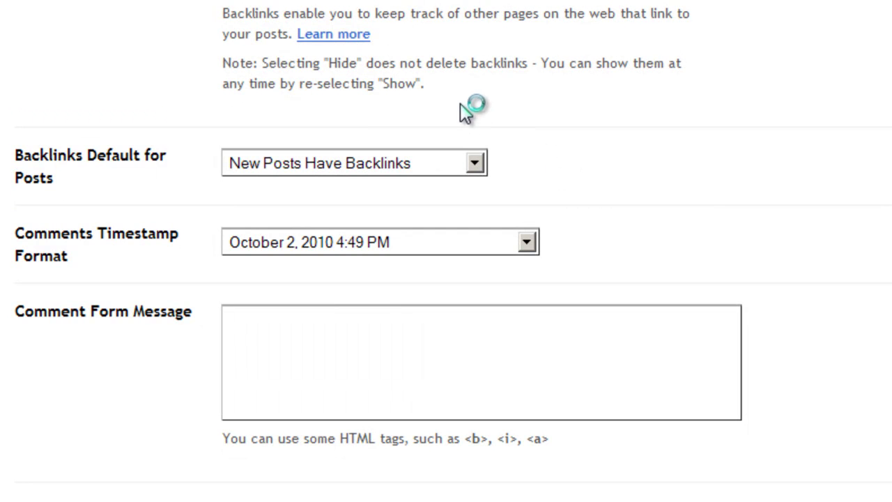
Set Backlinks to Show and review the notification email and remaining comment options.
scroll(272, 27, up, 1)
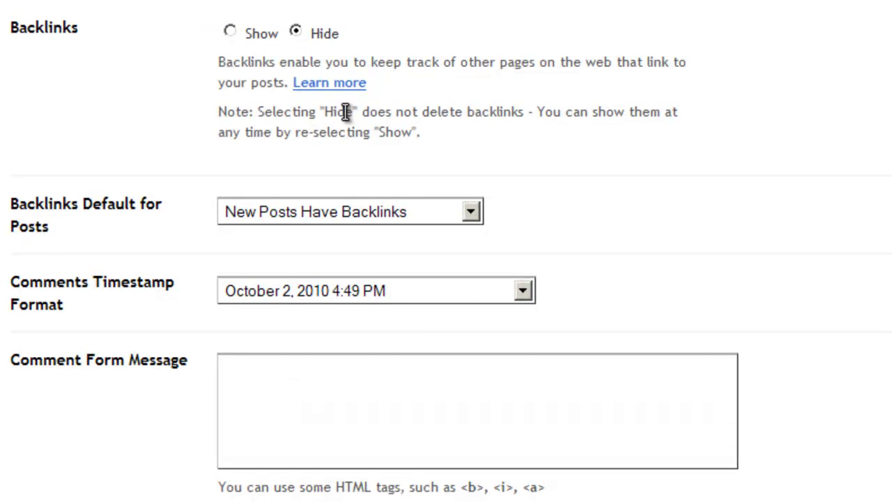
click(230, 32)
scroll(753, 129, down, 5)
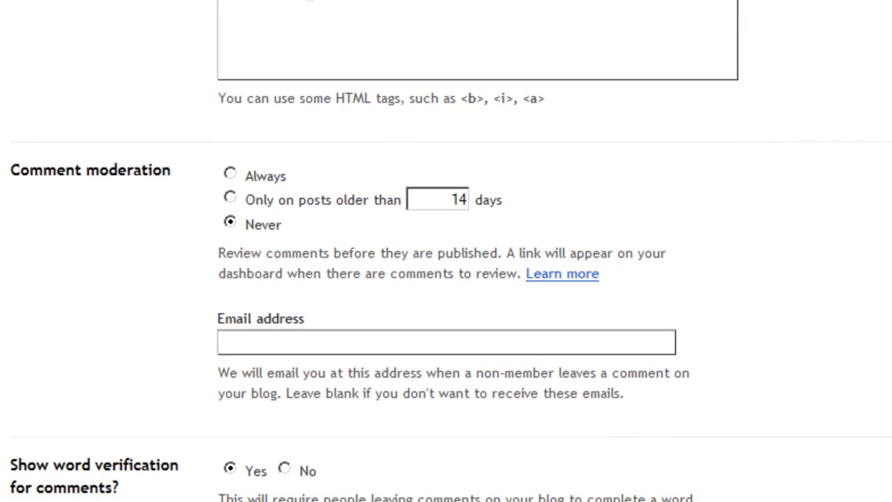
scroll(154, 65, down, 3)
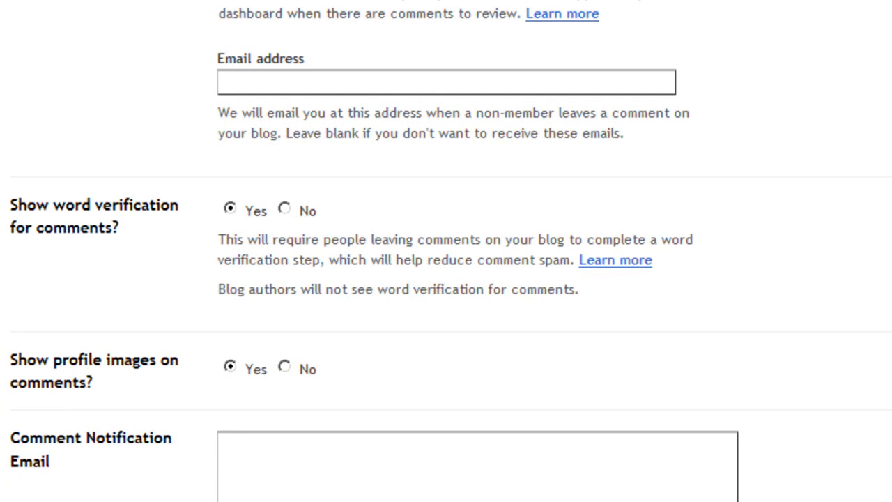
scroll(257, 112, up, 2)
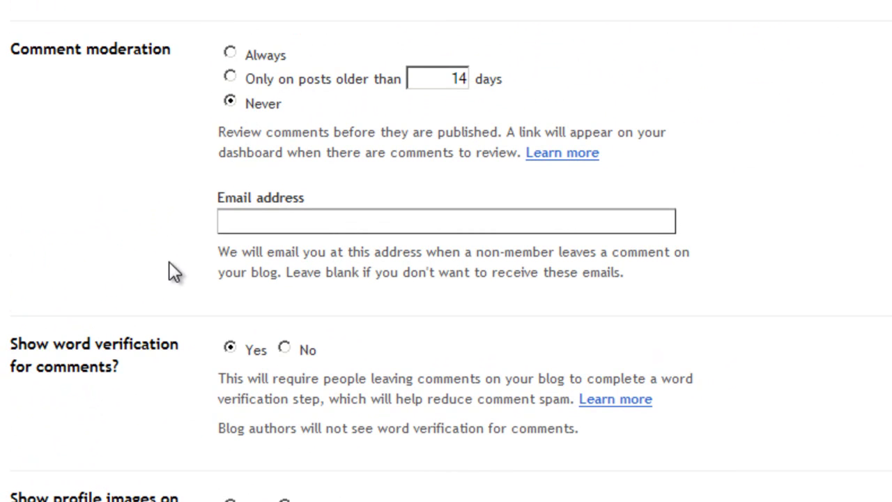
click(323, 225)
scroll(202, 298, down, 1)
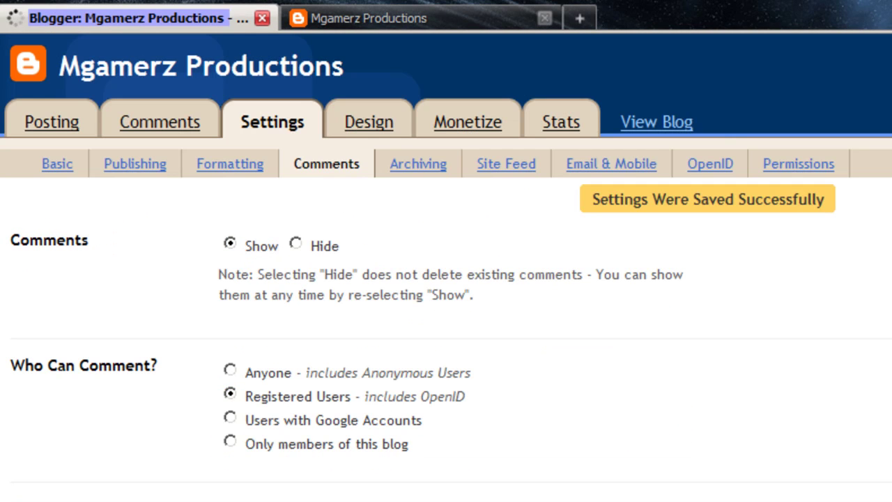
Confirm Archive Frequency stays Monthly in Archiving, then continue to Site Feed.
click(404, 171)
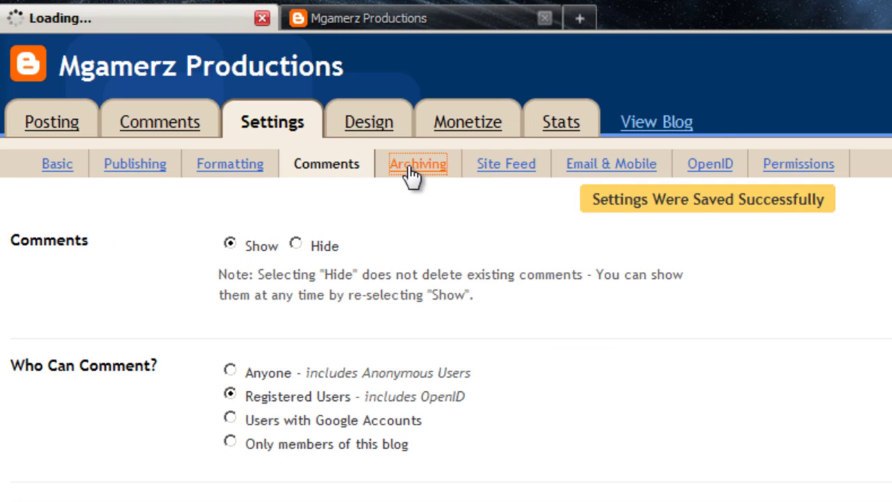
click(314, 220)
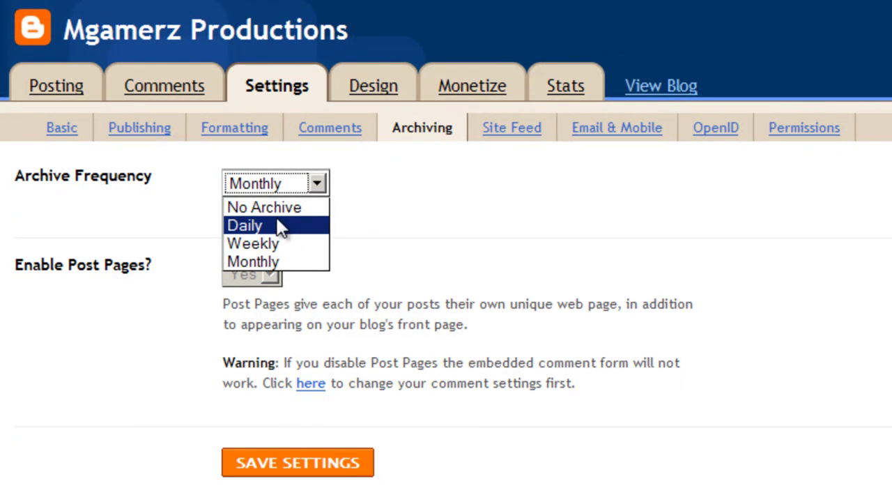
click(412, 184)
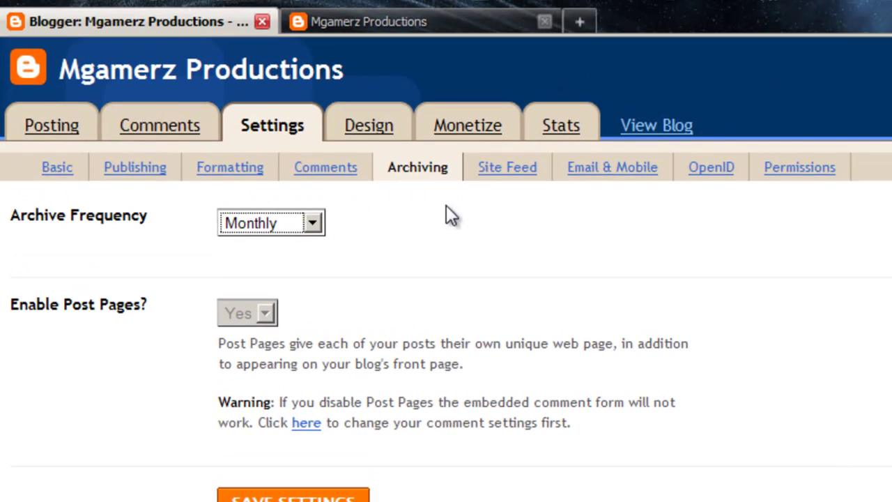
click(497, 168)
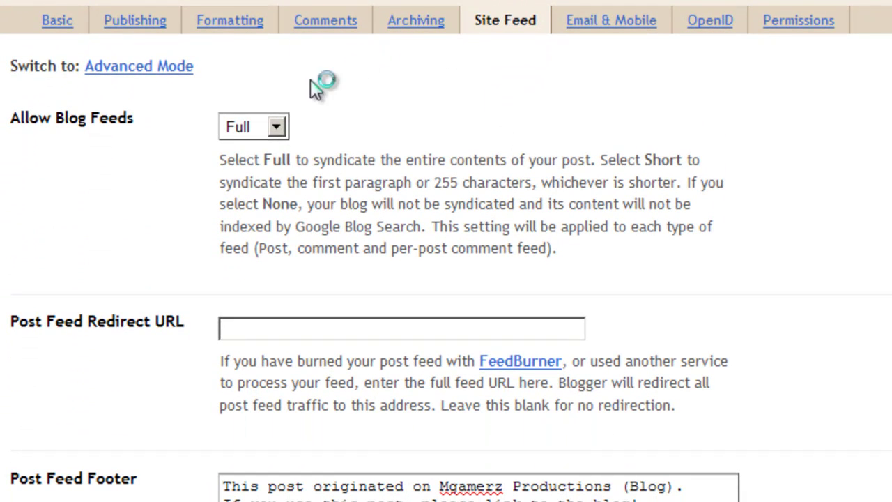
click(277, 126)
click(281, 125)
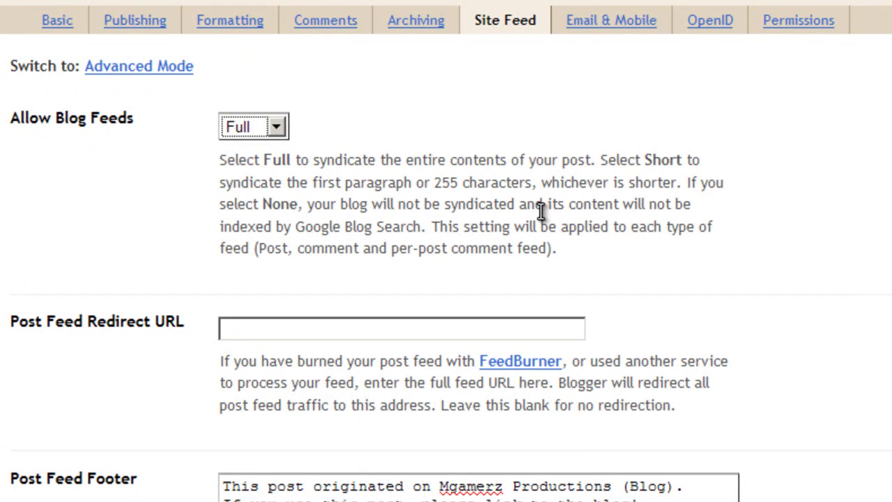
click(257, 127)
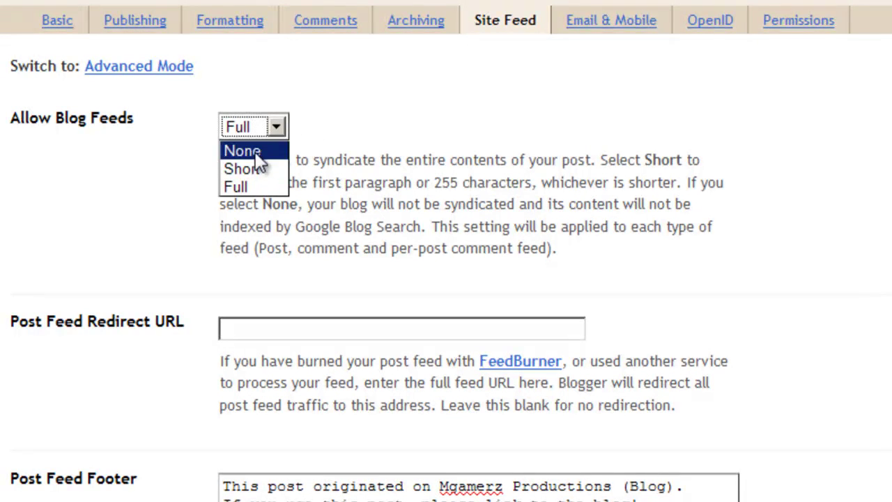
click(257, 175)
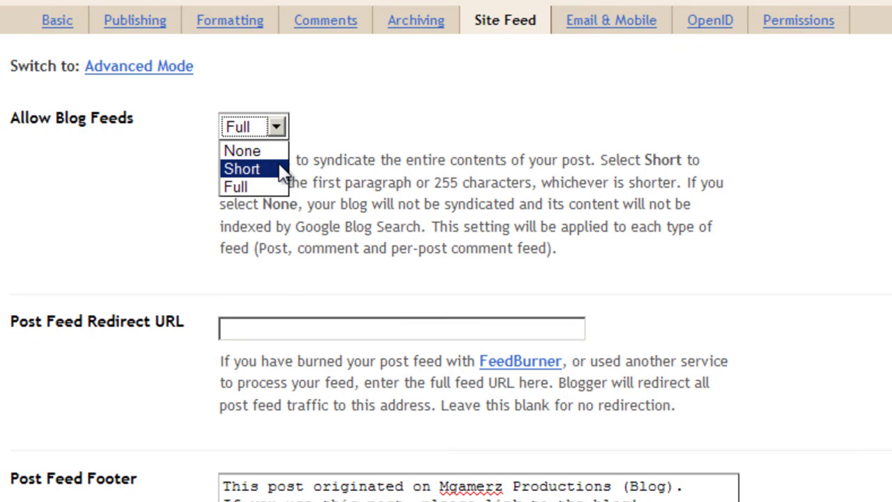
click(805, 97)
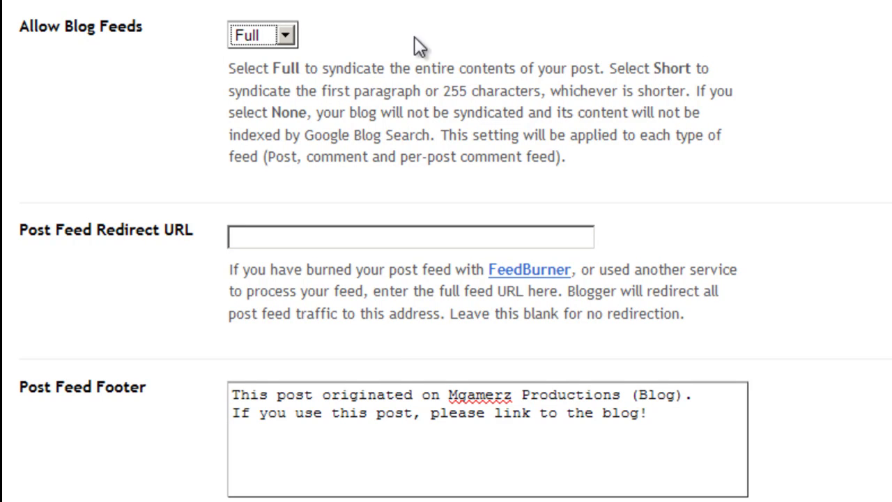
drag(579, 274, 767, 355)
click(649, 295)
click(579, 270)
click(749, 328)
scroll(462, 168, down, 5)
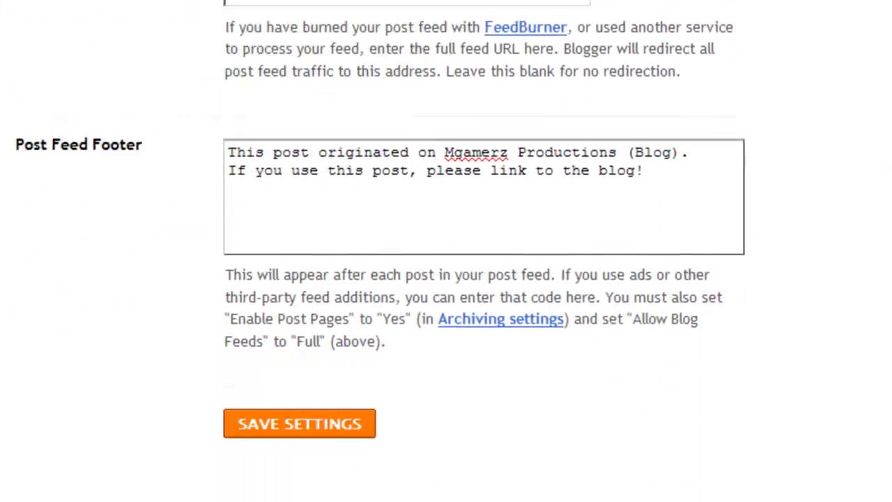
drag(674, 155, 175, 100)
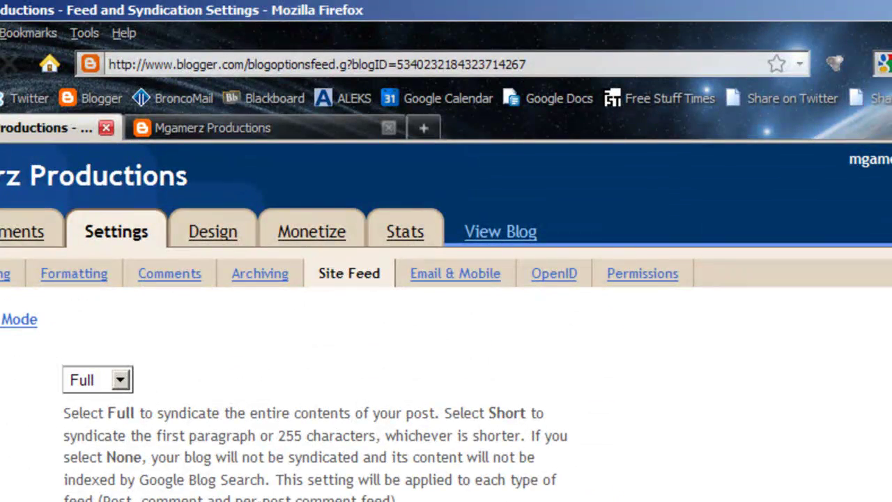
Load freenology.com in a new tab and highlight the feed notice under the Wisk detergent post.
click(424, 127)
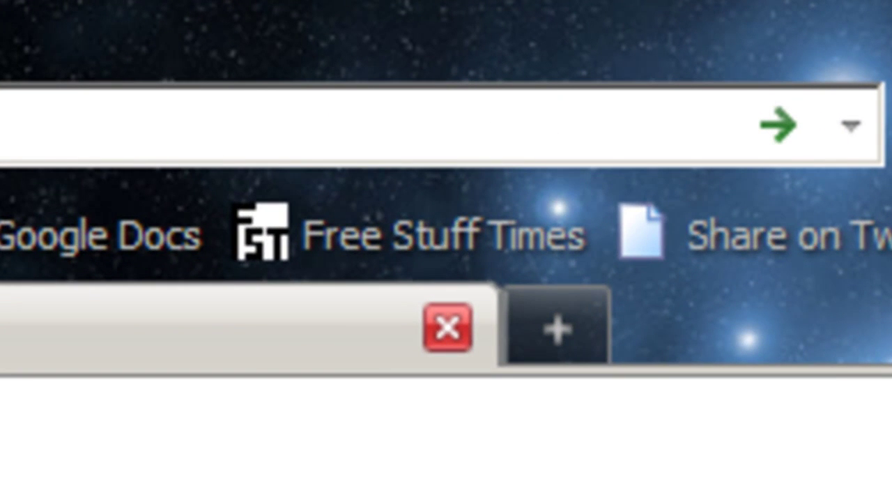
text(freenology.com)
key(Return)
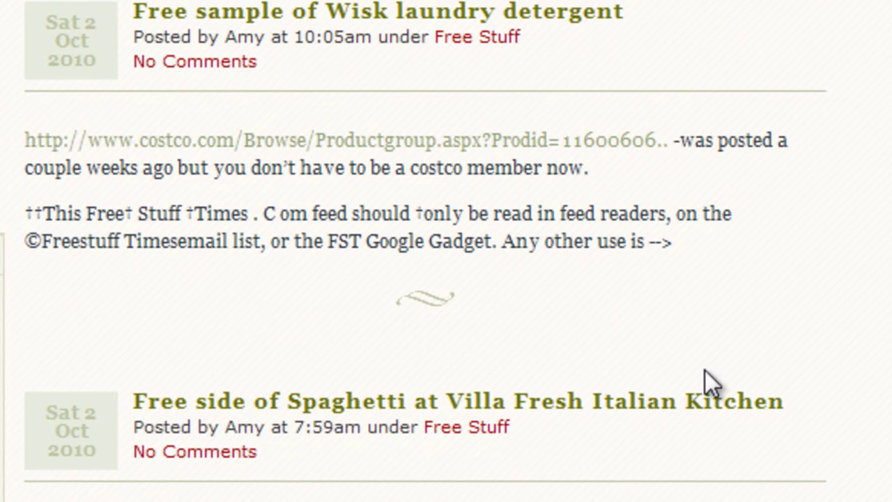
drag(691, 245, 13, 222)
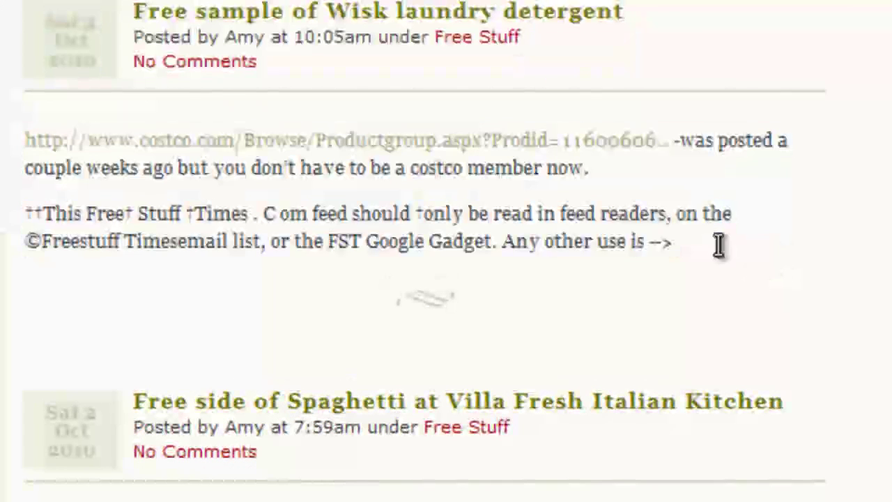
drag(720, 244, 26, 206)
click(27, 207)
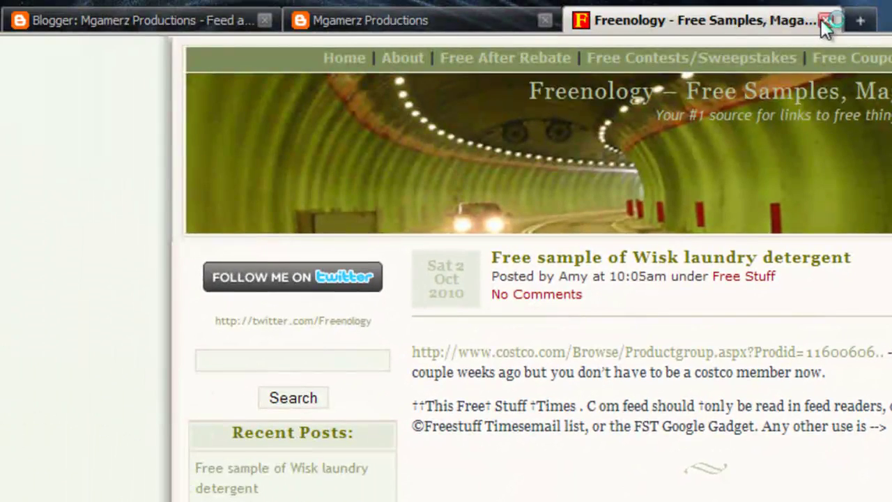
click(827, 21)
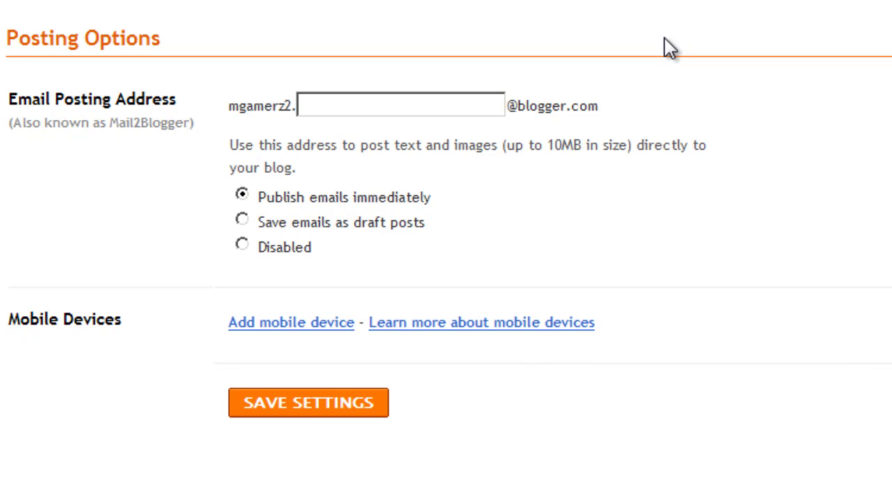
drag(205, 123, 325, 113)
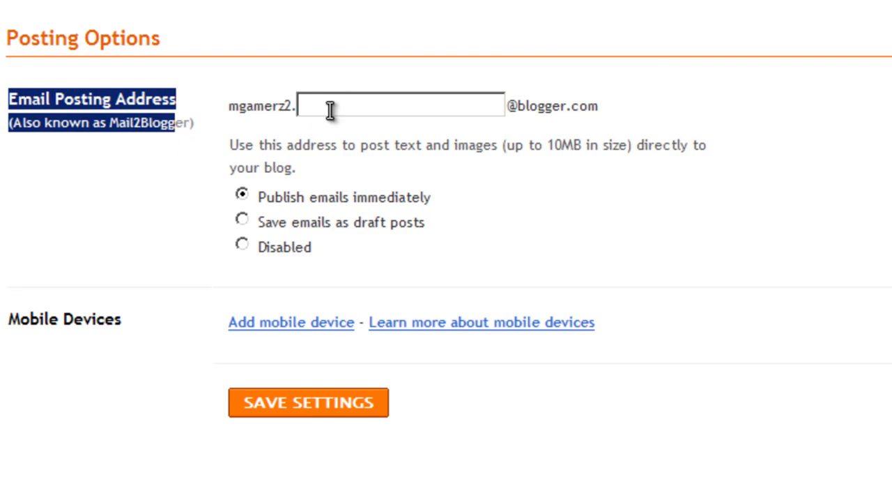
click(332, 108)
drag(508, 107, 136, 143)
click(411, 198)
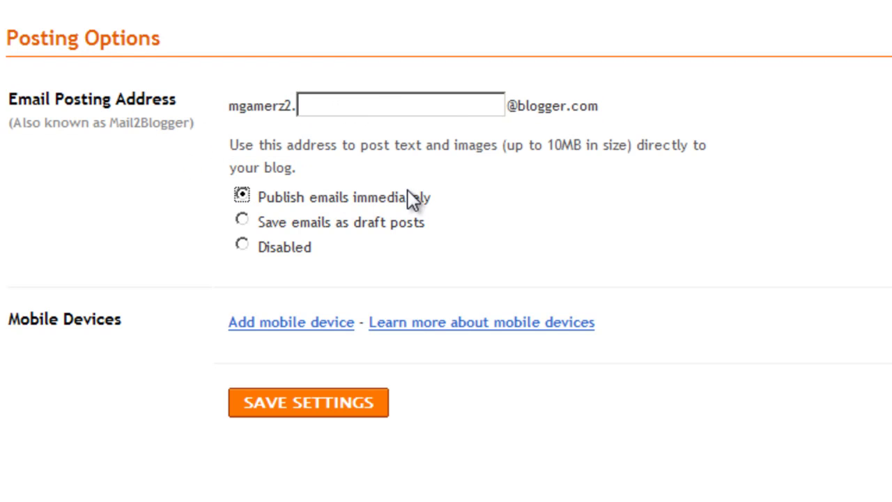
click(357, 103)
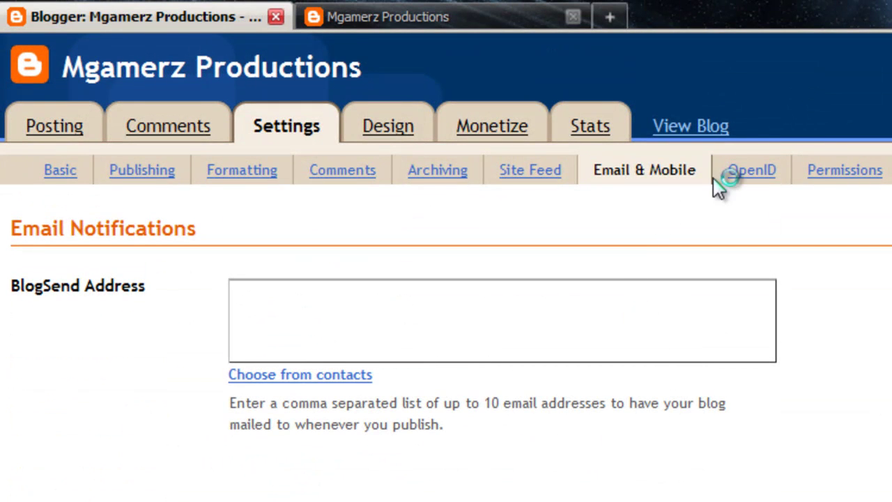
Discard the unsaved email settings, pass through Permissions, and return to the Dashboard listing Mgamerz Productions.
click(753, 175)
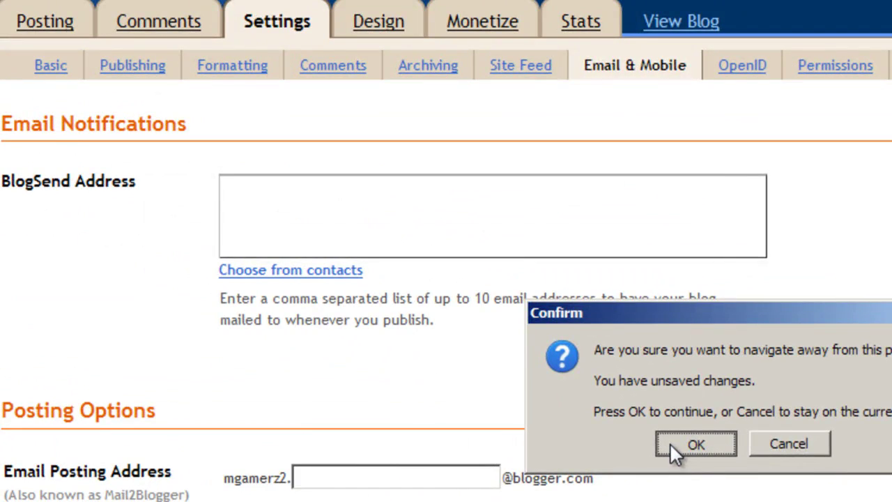
click(671, 445)
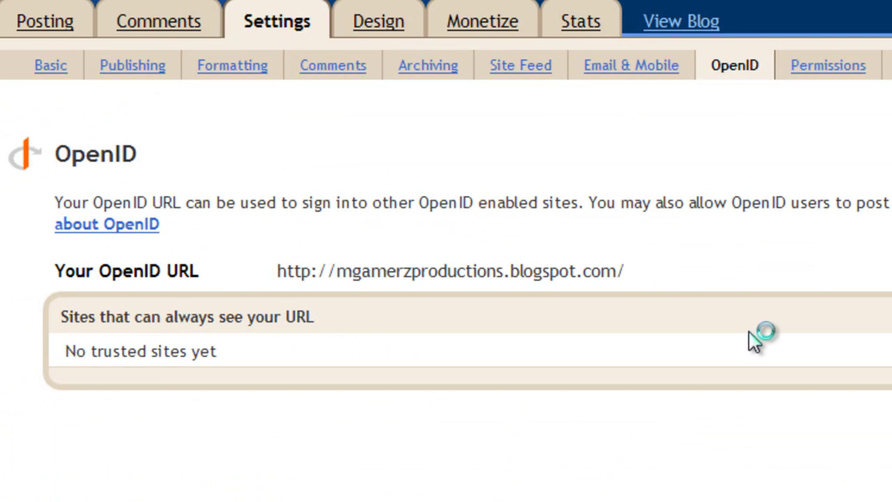
click(825, 79)
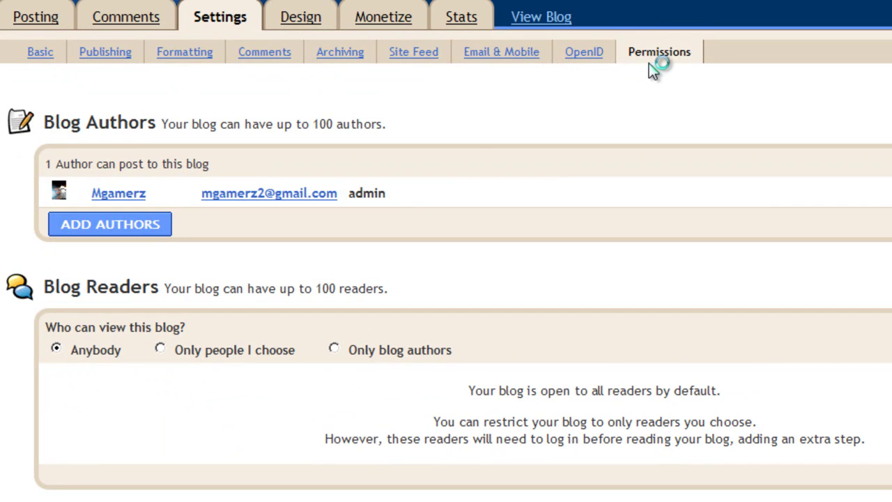
double_click(354, 193)
click(354, 193)
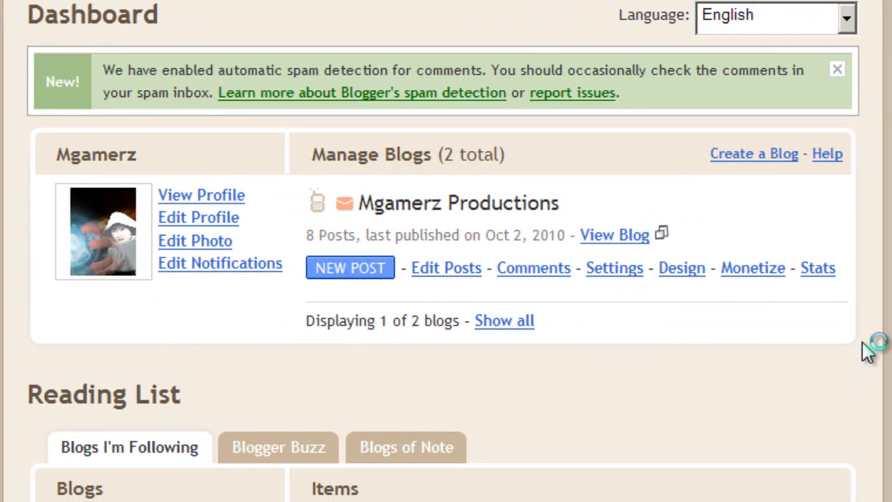
From the Dashboard's Design layout, edit the About Me gadget in Page Elements.
click(694, 272)
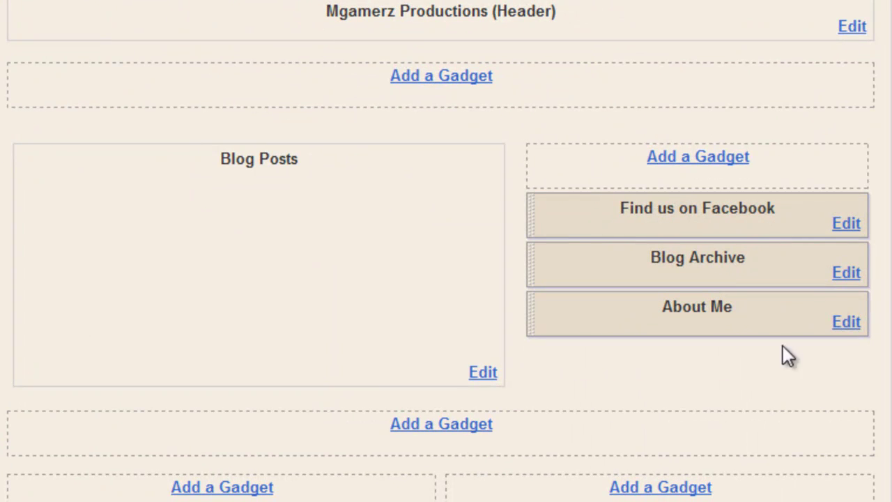
click(846, 322)
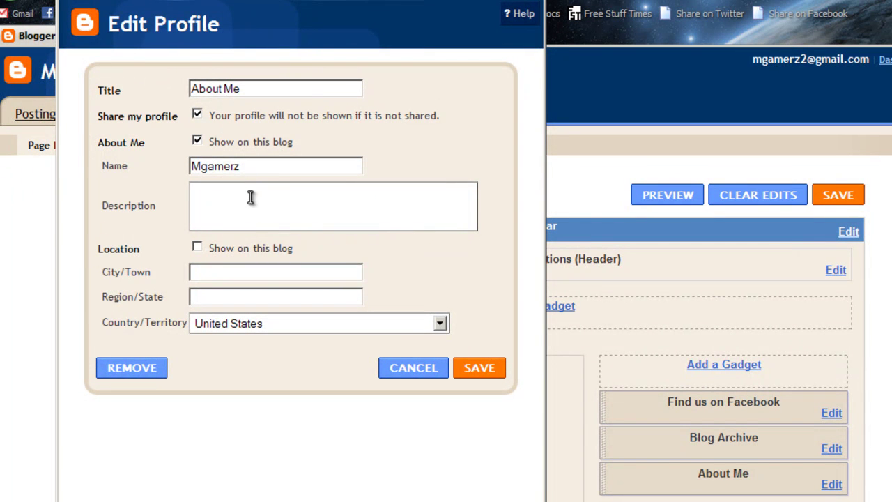
Retitle the gadget 'About the Author' and write a short self-description about loving technology.
drag(274, 91, 177, 95)
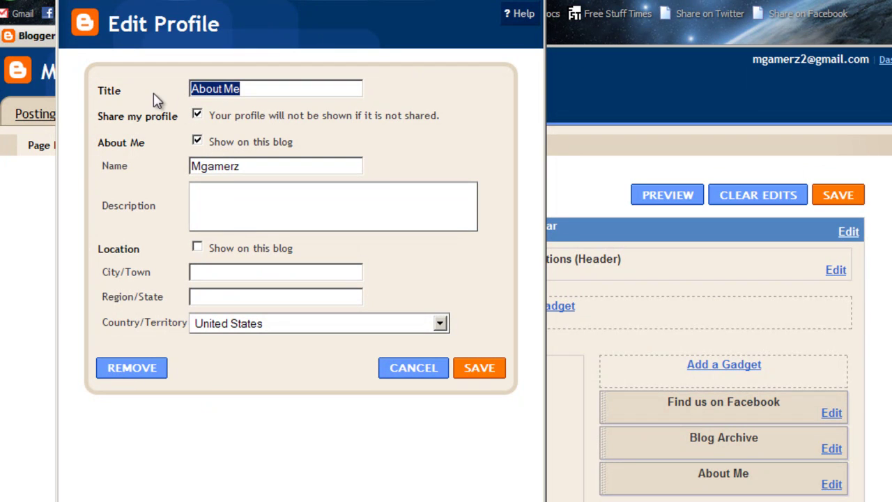
text(About the Author)
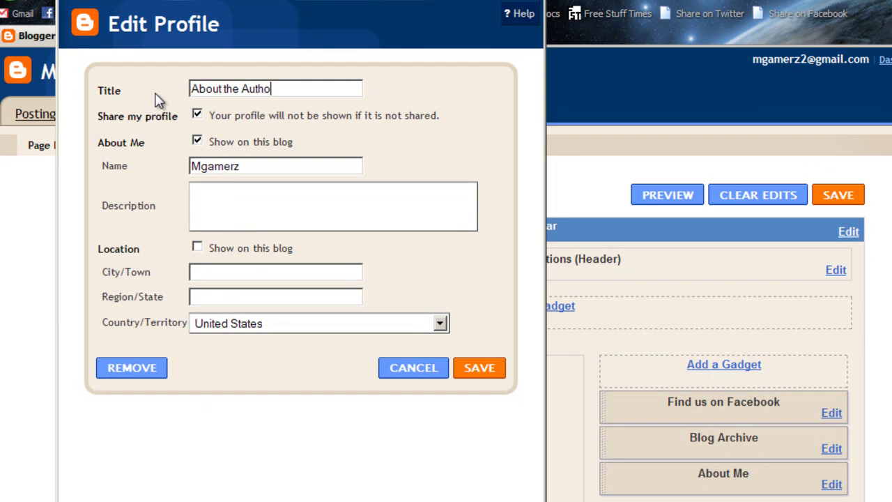
click(333, 213)
text(I am a computer gekek and love to)
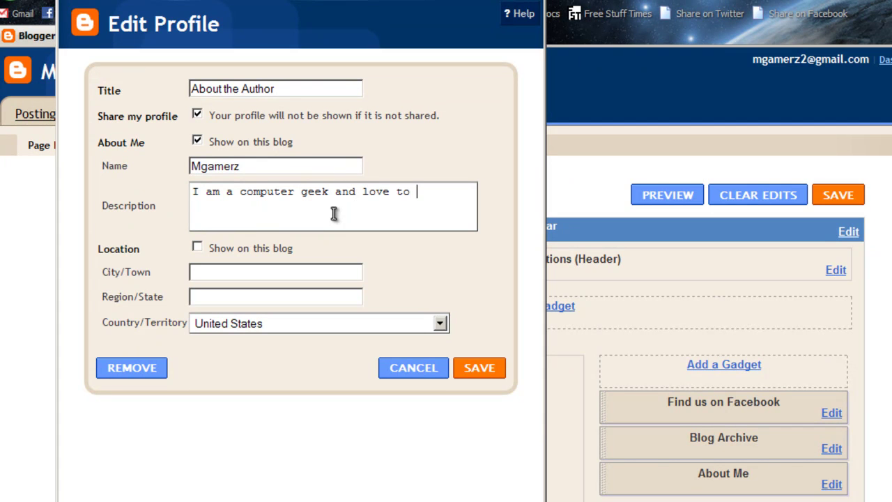
text( work with )
text(et)
key(BackSpace)
key(BackSpace)
text(tec)
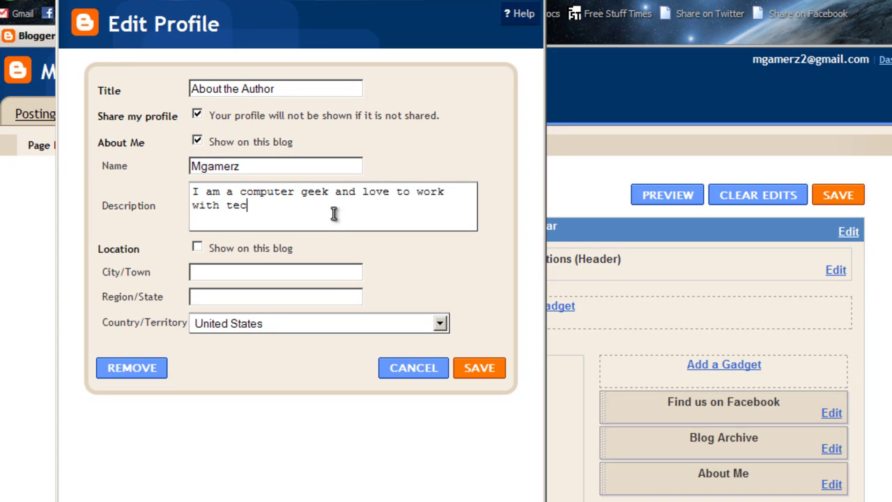
text(hnology. I live my promis)
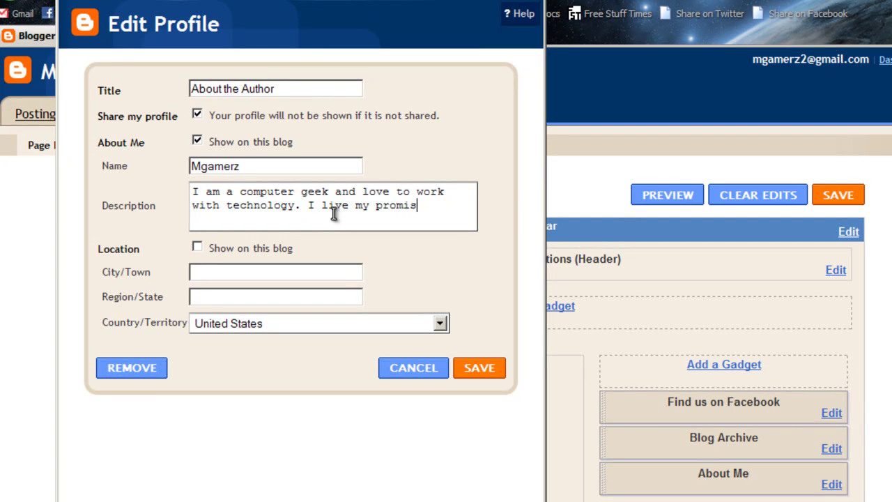
text(elife based on a Promis)
key(BackSpace)
key(BackSpace)
key(BackSpace)
text(promise I made to someo)
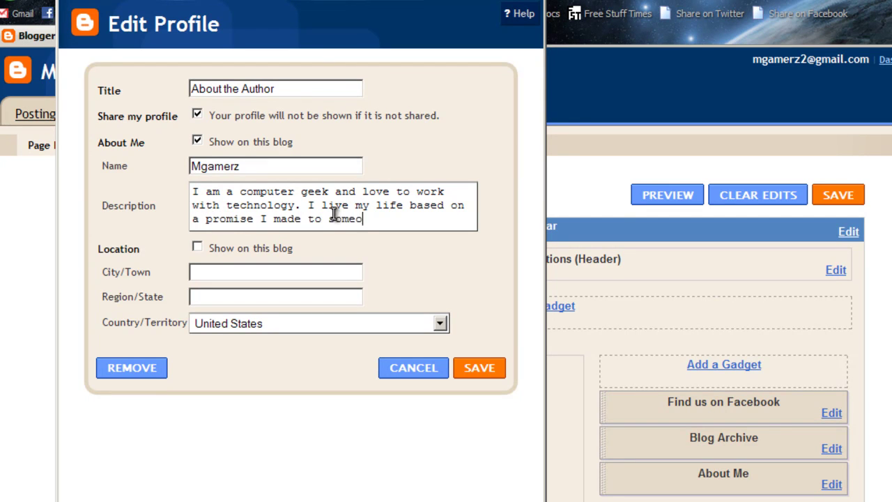
text(ne two years ago )
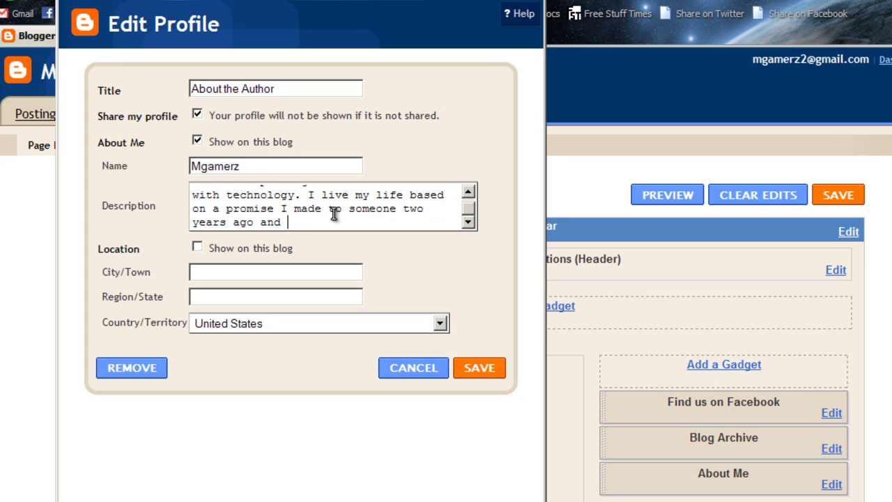
text(and comp)
key(BackSpace)
key(BackSpace)
key(BackSpace)
key(BackSpace)
key(BackSpace)
key(BackSpace)
key(BackSpace)
key(BackSpace)
key(BackSpace)
key(BackSpace)
key(BackSpace)
key(BackSpace)
key(BackSpace)
key(BackSpace)
key(BackSpace)
key(BackSpace)
key(BackSpace)
key(BackSpace)
key(BackSpace)
key(BackSpace)
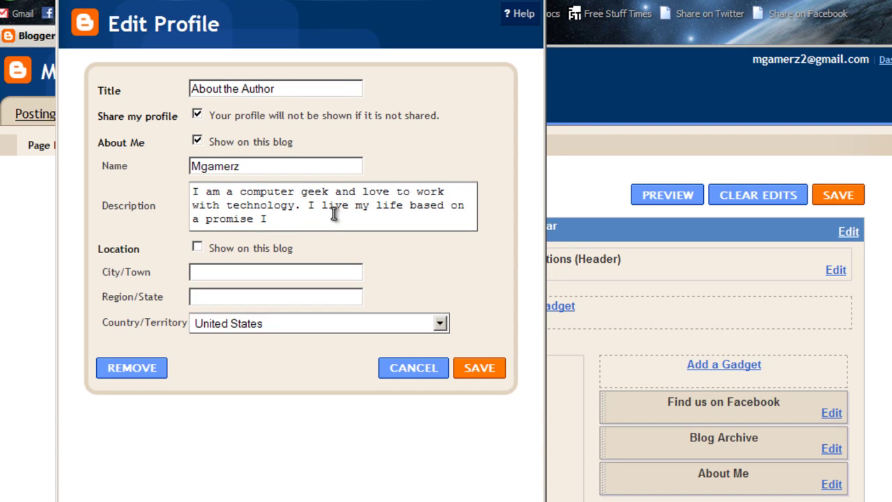
text(mad two years ago.)
Enter Idaho as Region/State, show the location on the blog, and save the profile.
text(Idaho)
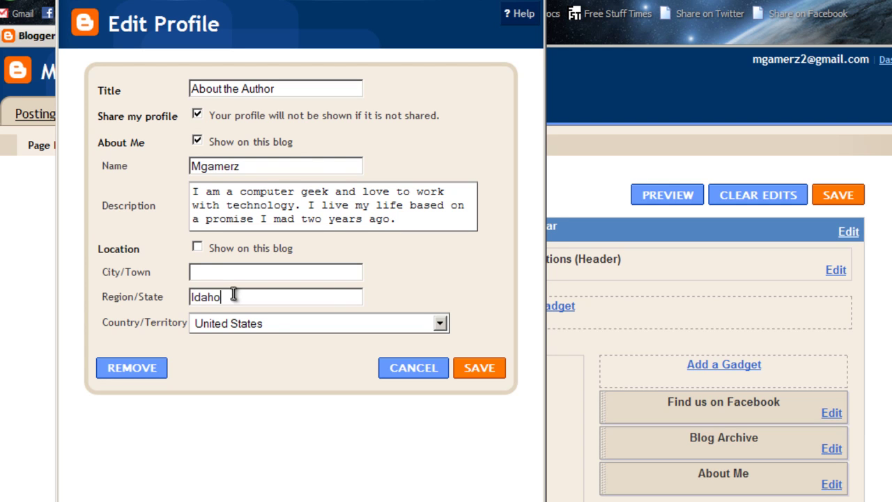
click(197, 248)
click(467, 372)
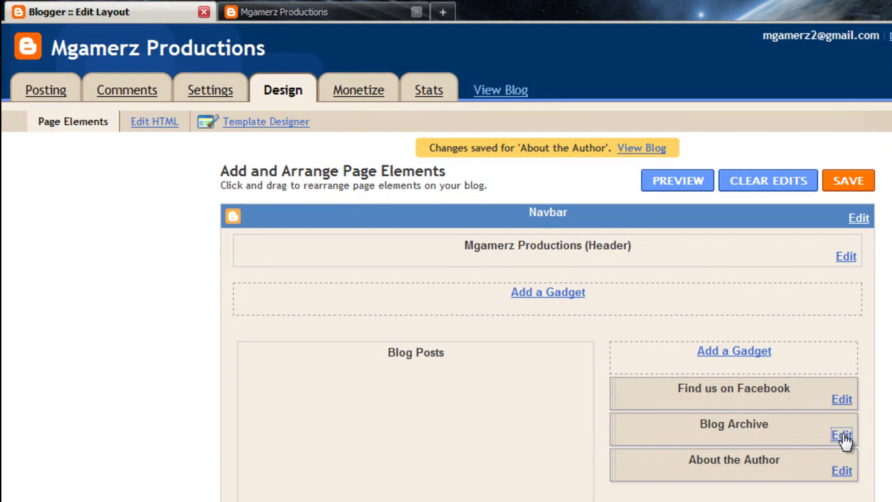
click(843, 436)
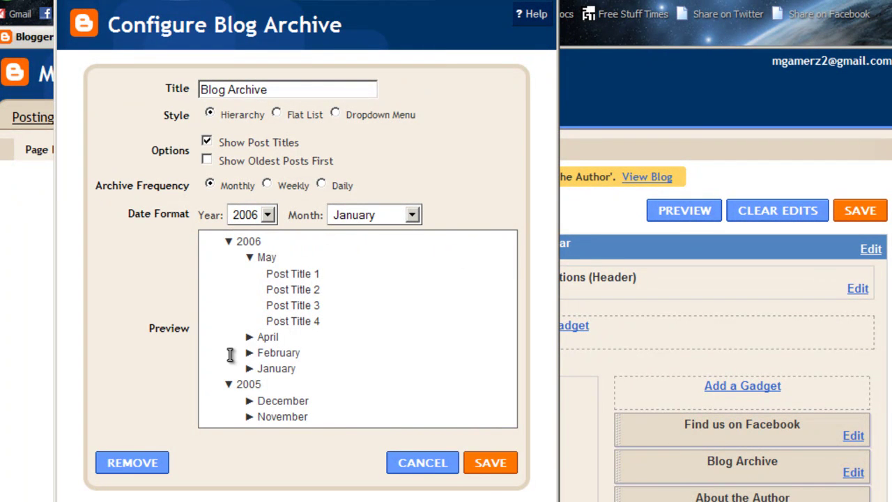
click(257, 218)
click(259, 217)
click(446, 468)
click(238, 155)
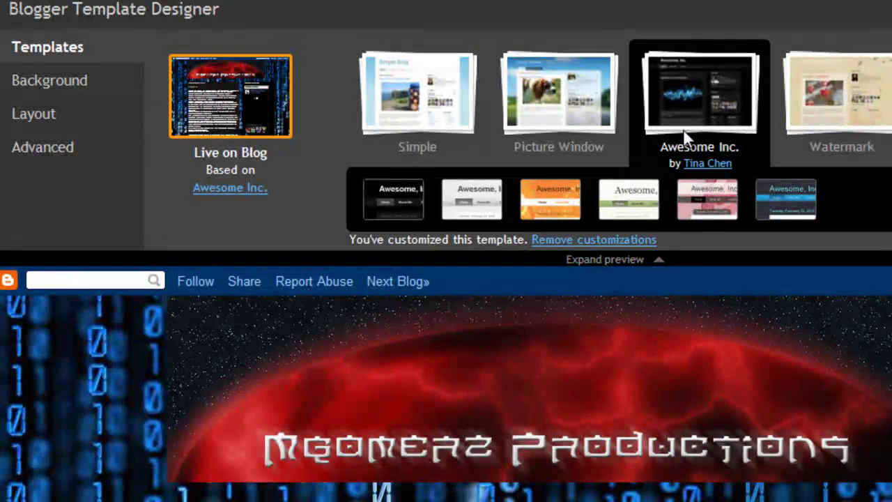
Switch the Template Designer to the Background section showing the binary-code image.
click(53, 87)
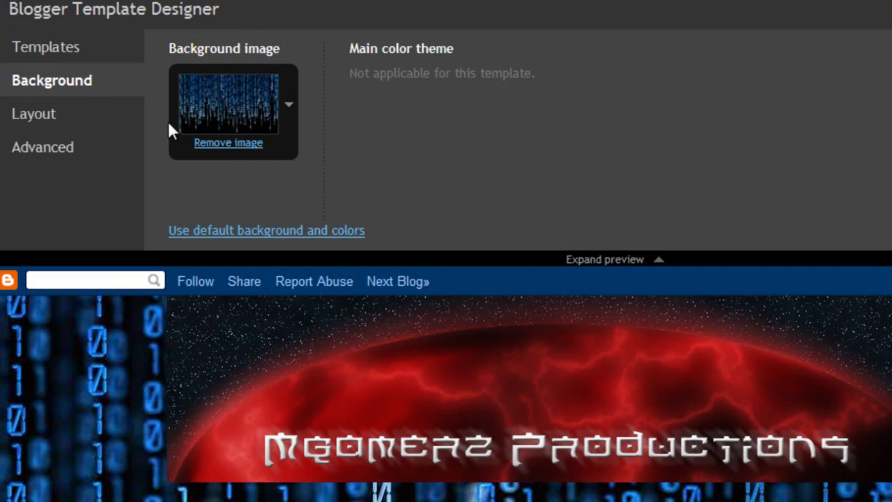
Preview candidate background images from the Patterns and Science categories.
click(288, 104)
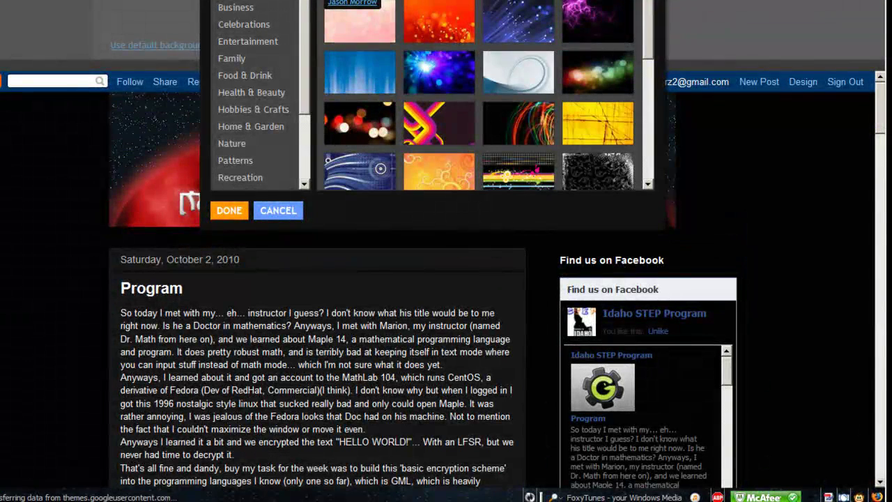
click(342, 65)
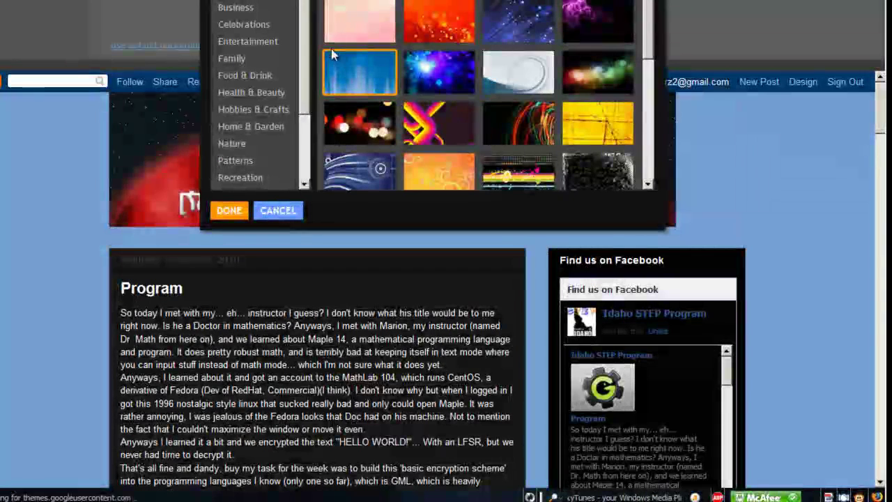
drag(304, 26, 303, 84)
click(258, 72)
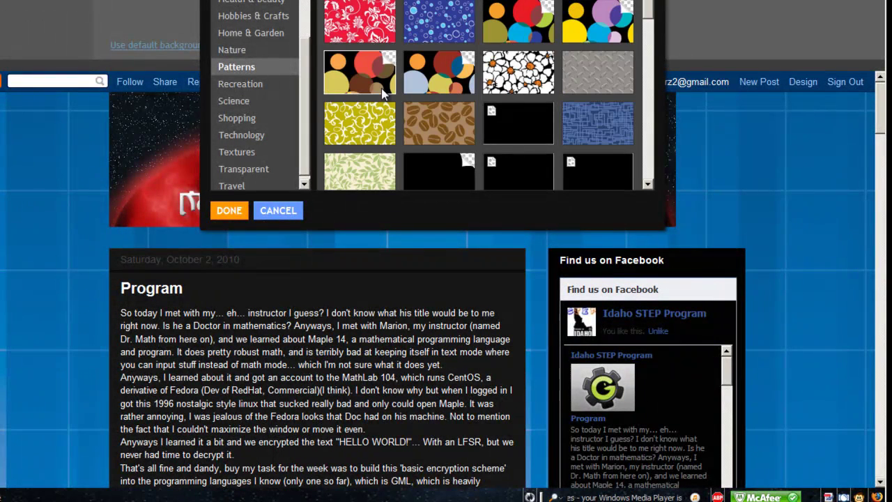
drag(648, 16, 648, 27)
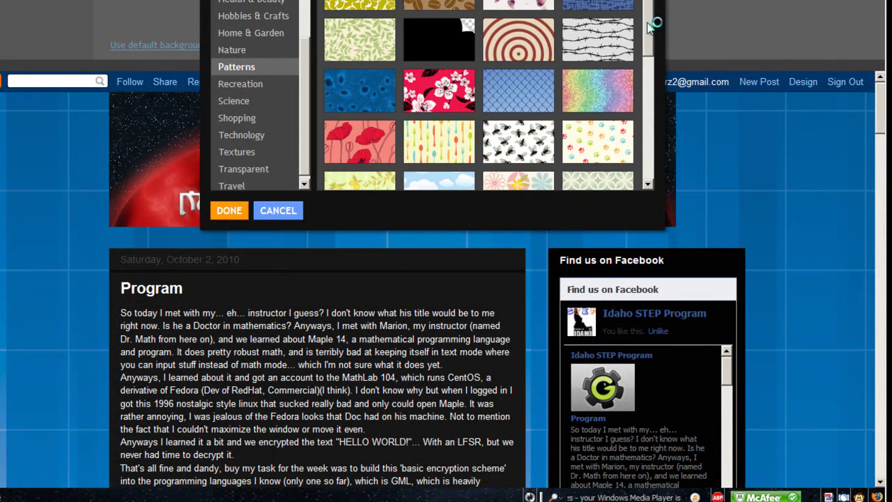
scroll(627, 42, down, 5)
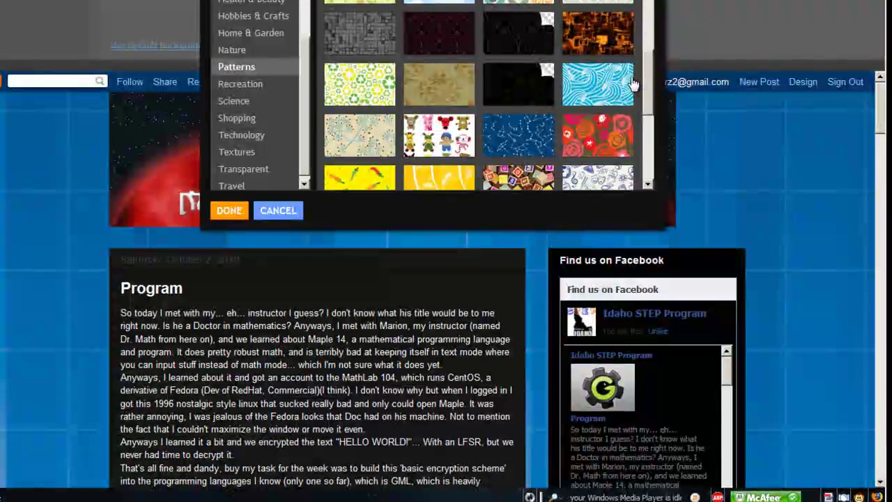
click(603, 46)
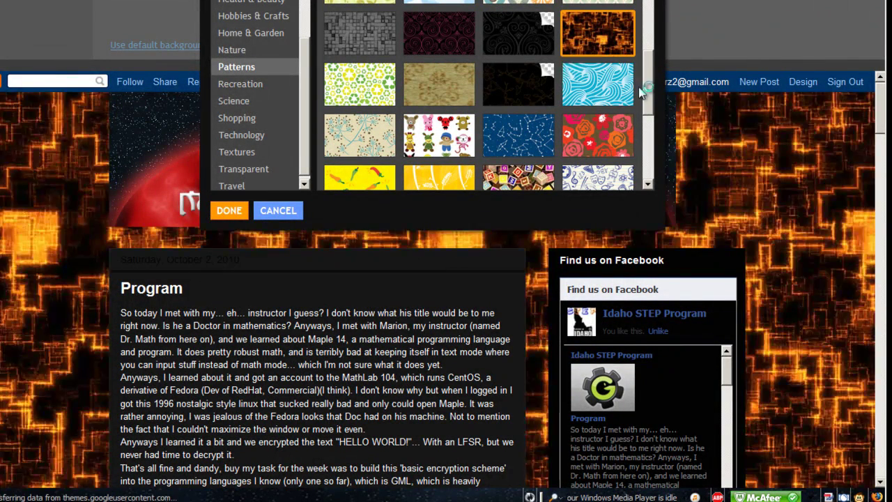
drag(644, 64, 646, 142)
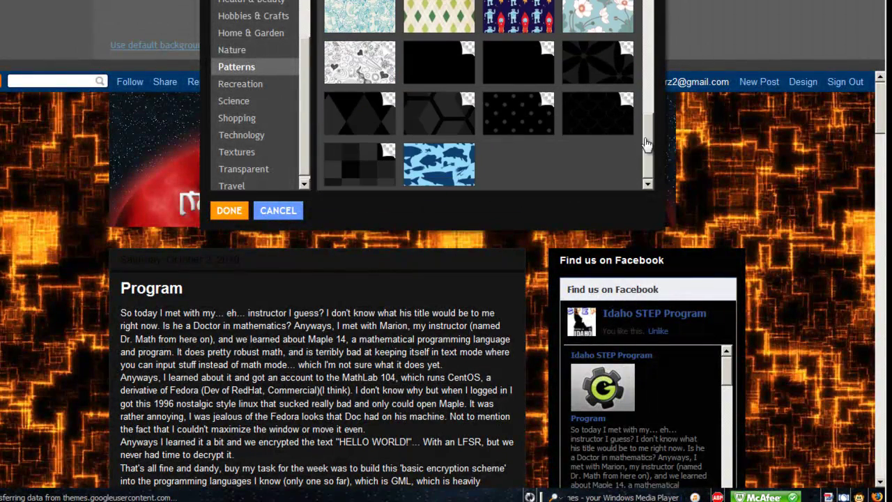
click(252, 100)
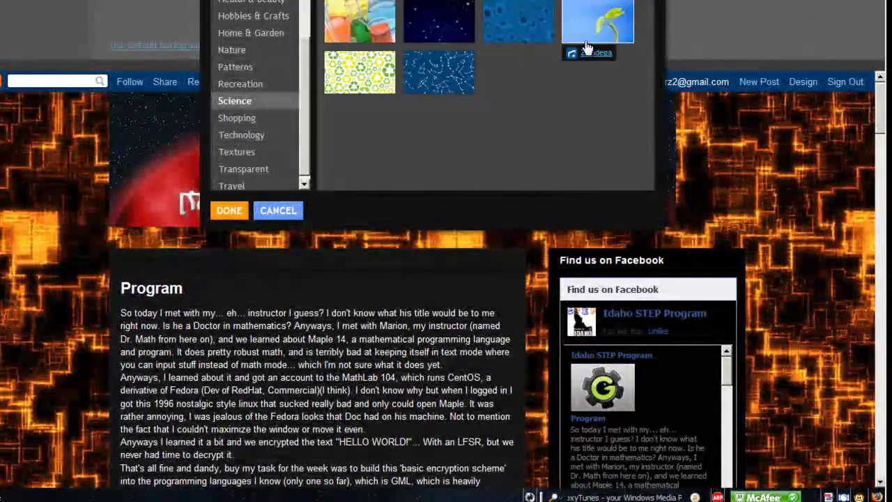
click(583, 6)
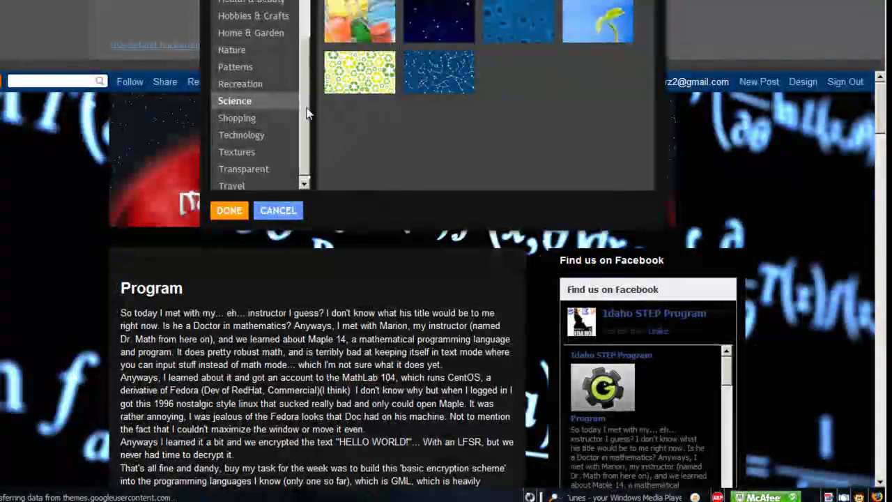
Choose the blue wave image from the Technology backgrounds and close the chooser.
scroll(302, 86, down, 1)
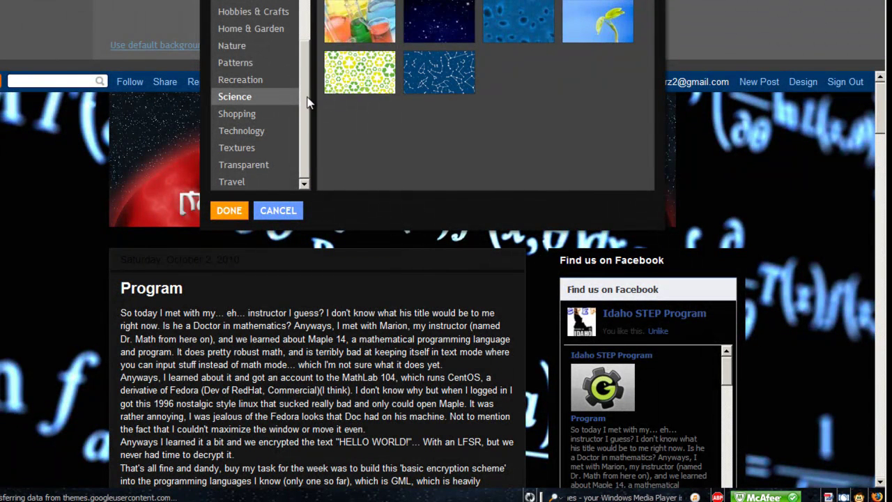
click(259, 135)
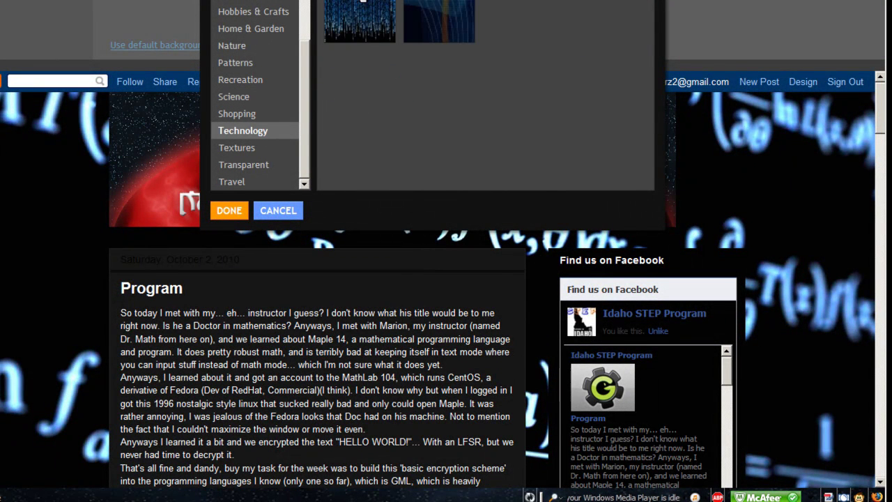
click(363, 2)
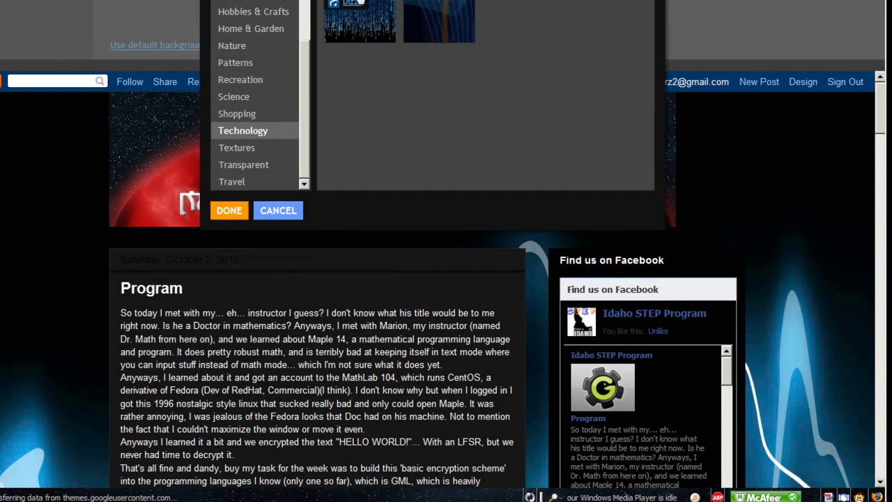
click(362, 35)
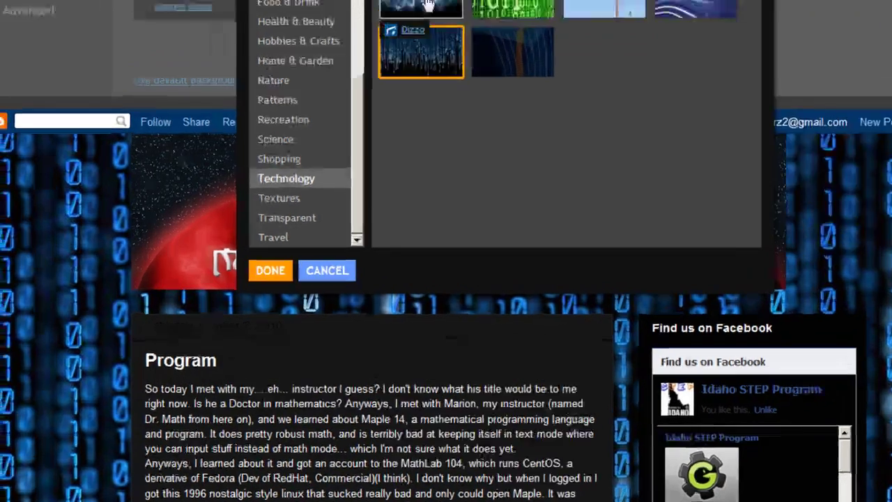
click(693, 105)
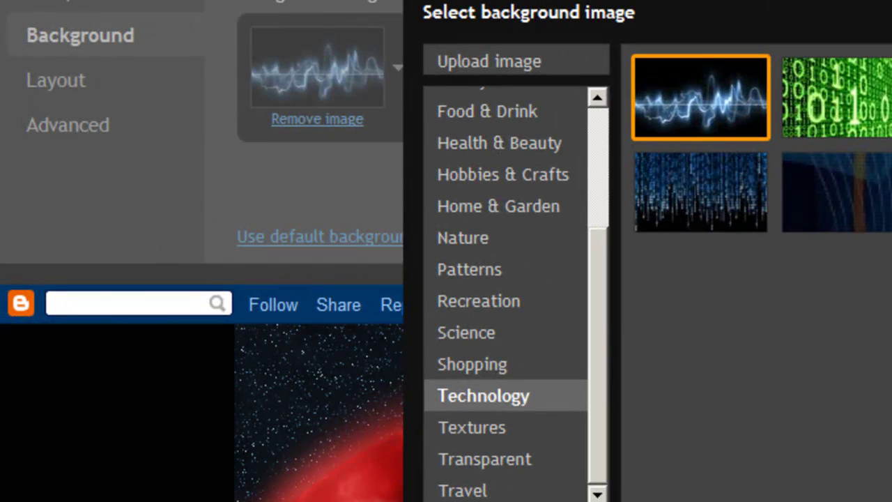
key(Escape)
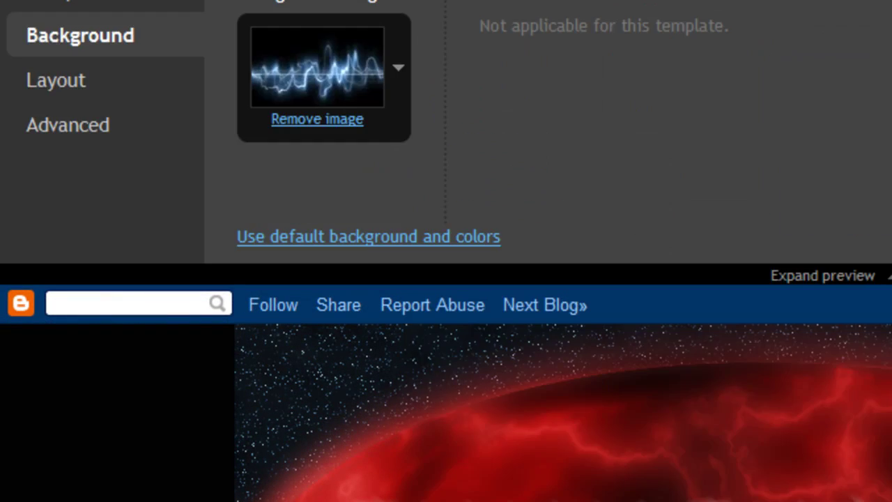
Go through Layout to the Advanced settings, showing link colors #4a4a4a and #000000.
click(70, 82)
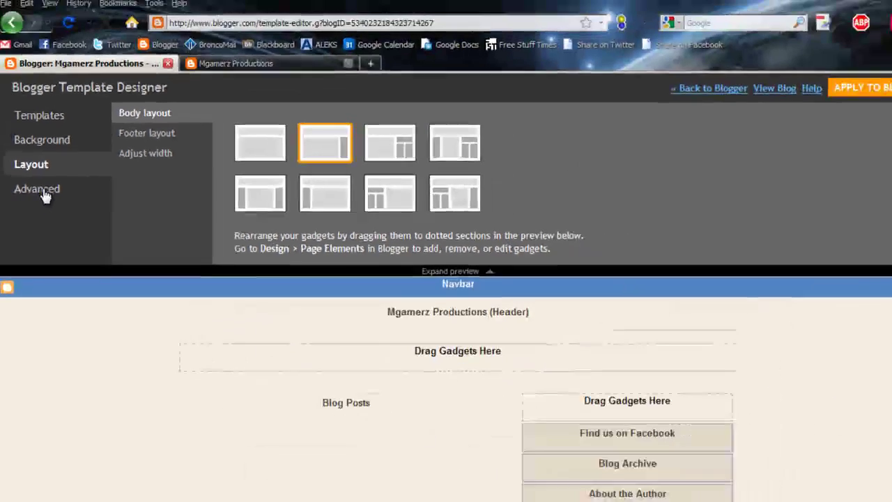
click(61, 190)
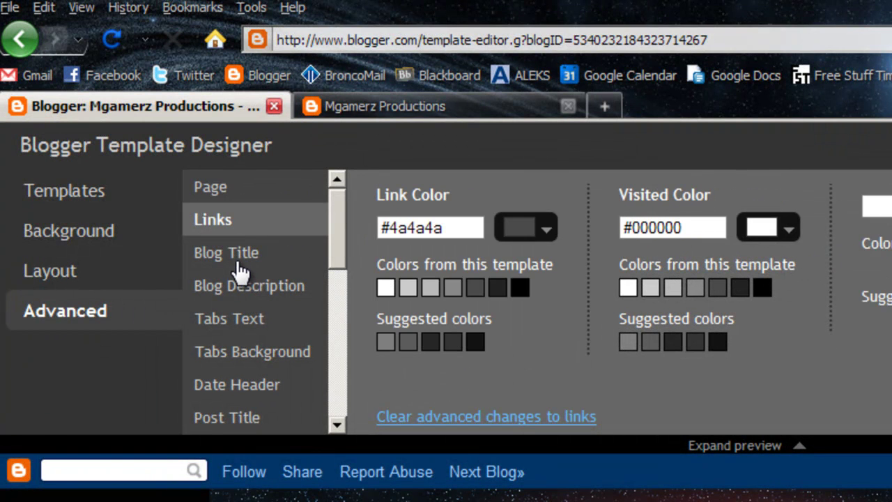
Make the Date Header text light grey and apply the changes to the blog.
click(239, 270)
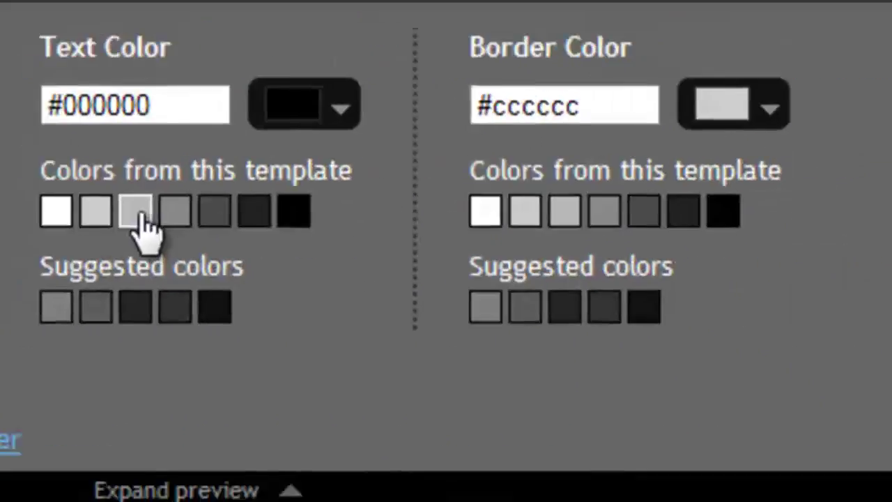
click(690, 231)
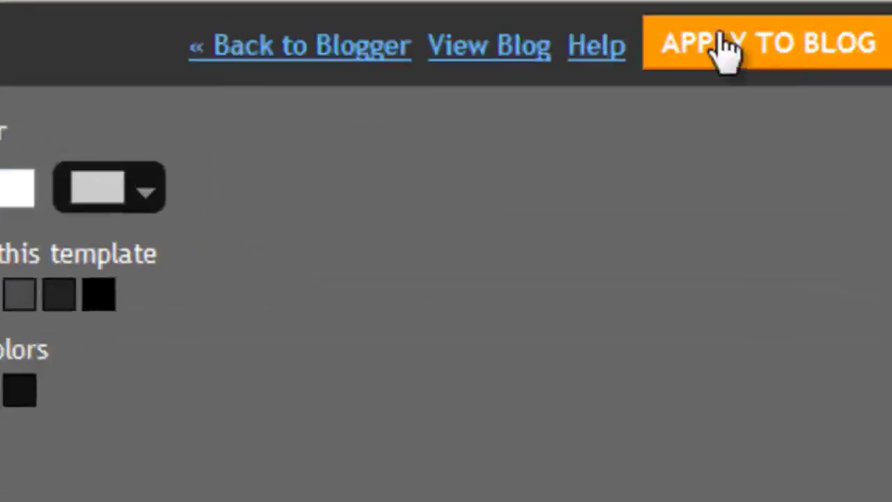
click(721, 54)
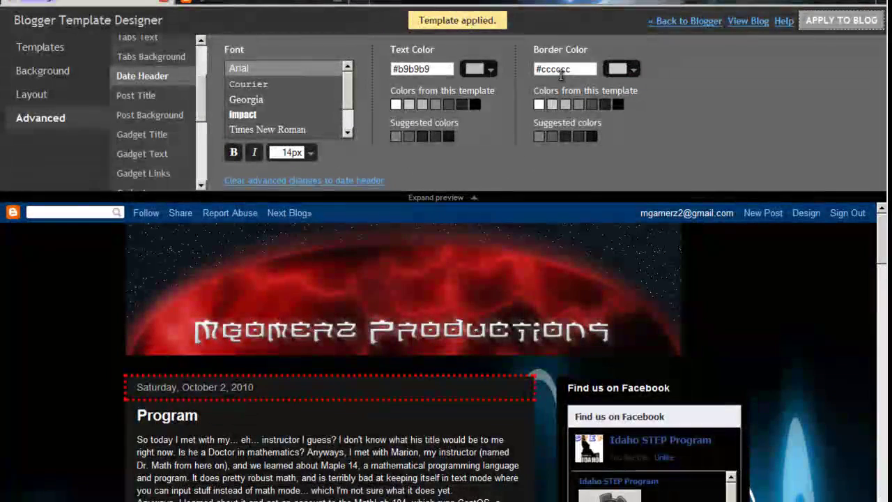
Check the Feed text colour (#ffffff) and Feed Links colour settings.
drag(200, 91, 202, 119)
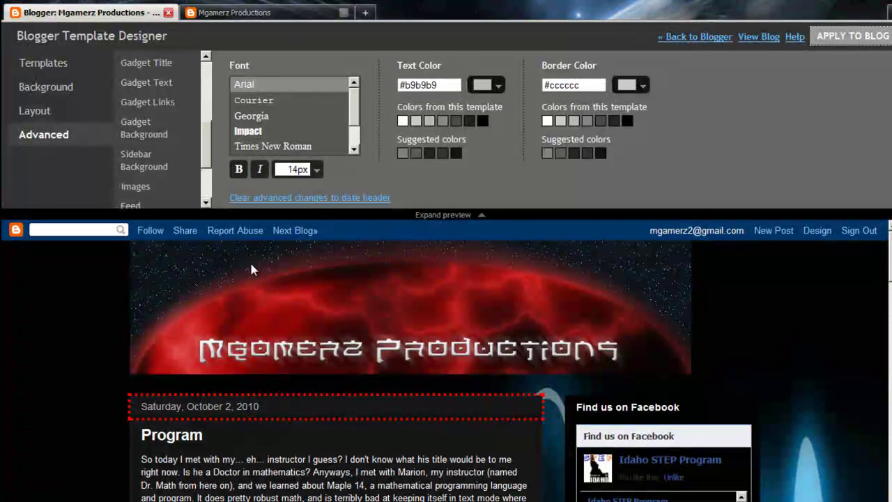
drag(203, 152, 207, 176)
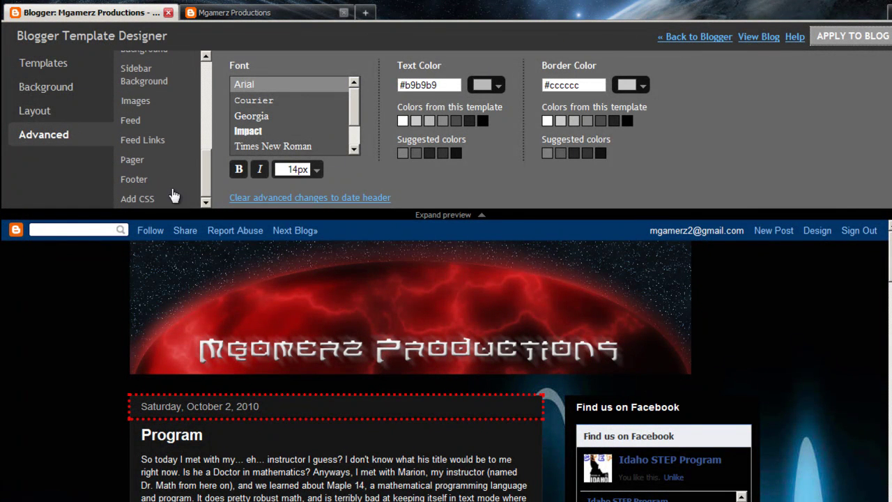
click(146, 125)
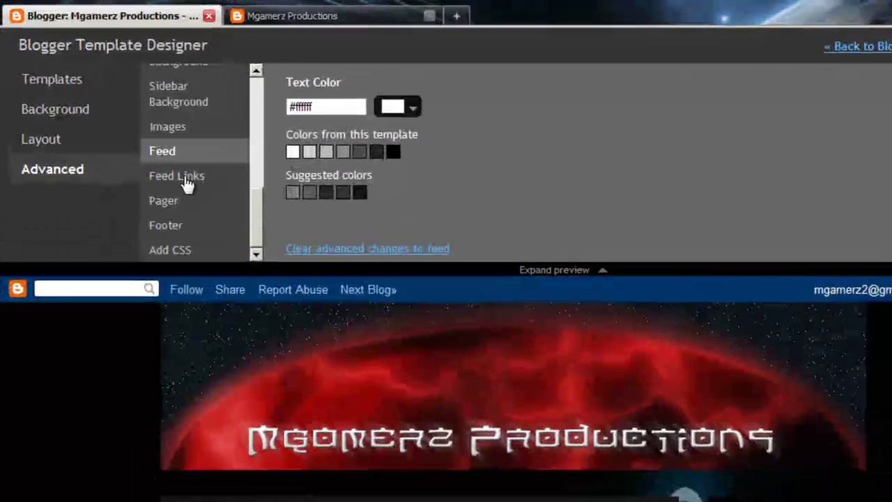
click(150, 139)
click(213, 175)
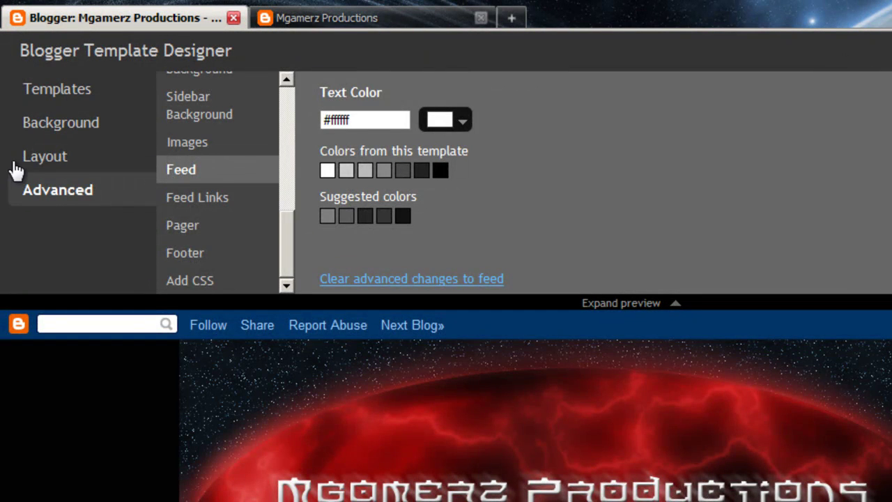
click(42, 156)
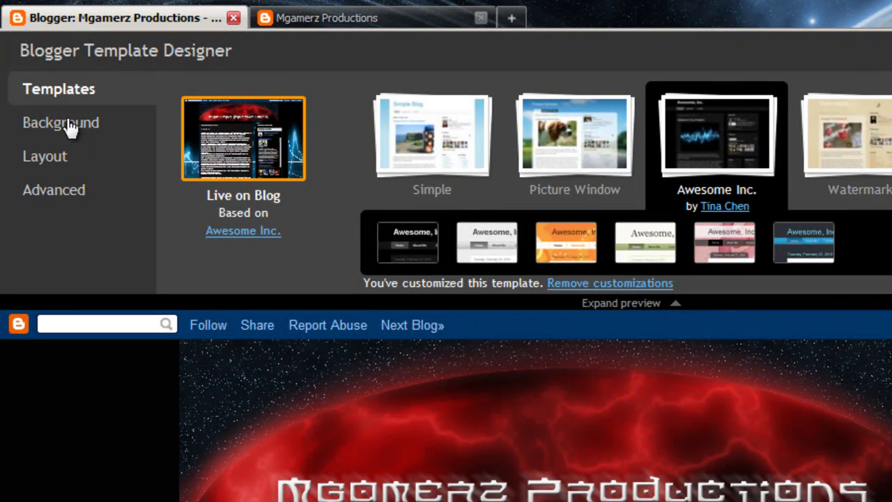
Visit the Edit HTML template page, then return to the Template Designer.
click(68, 126)
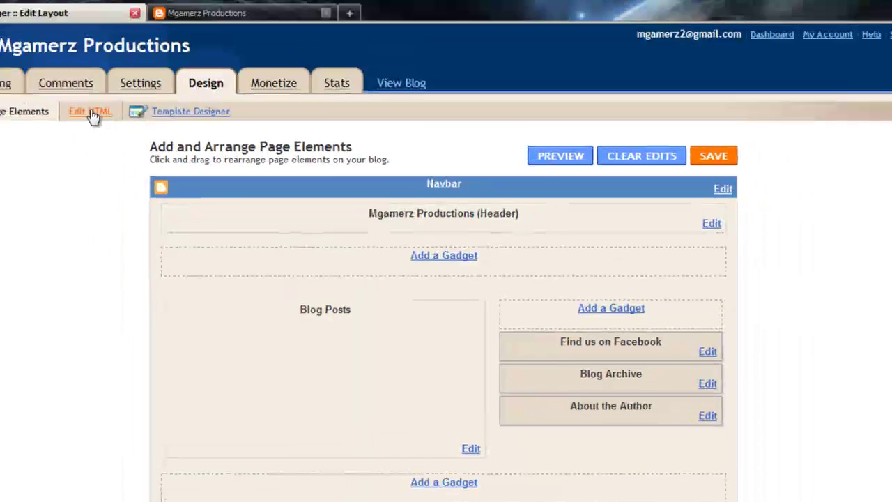
click(124, 151)
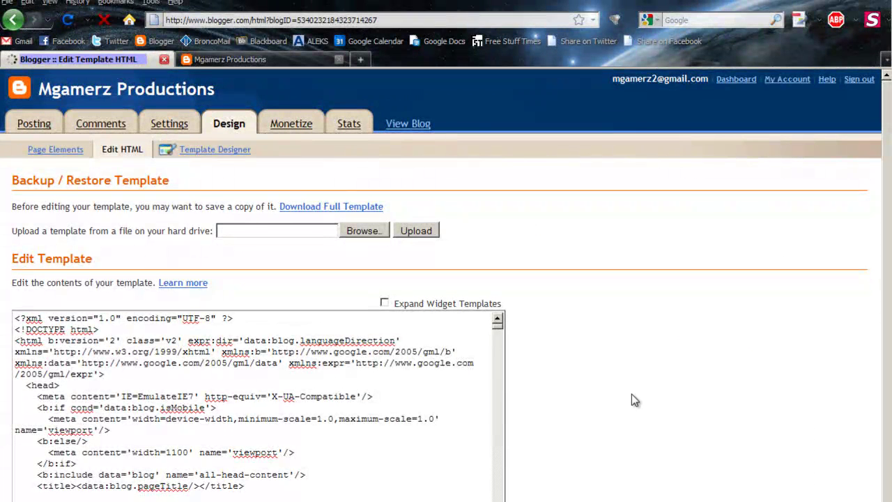
scroll(661, 420, down, 1)
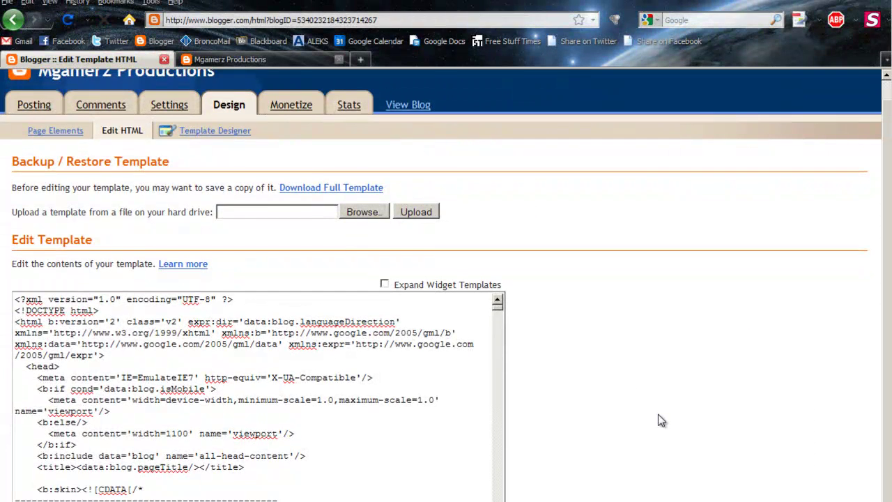
click(202, 138)
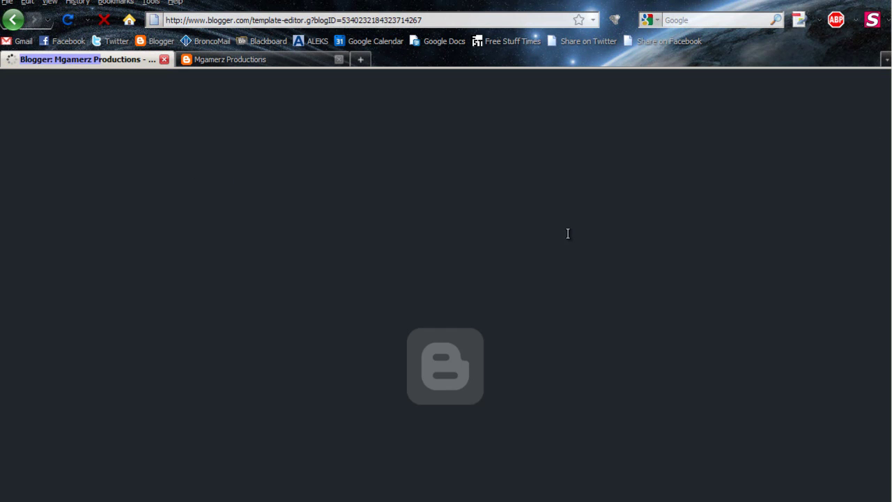
After the Template Designer loads, move from Background to the Layout section with the right-sidebar layout.
mouse_move(885, 366)
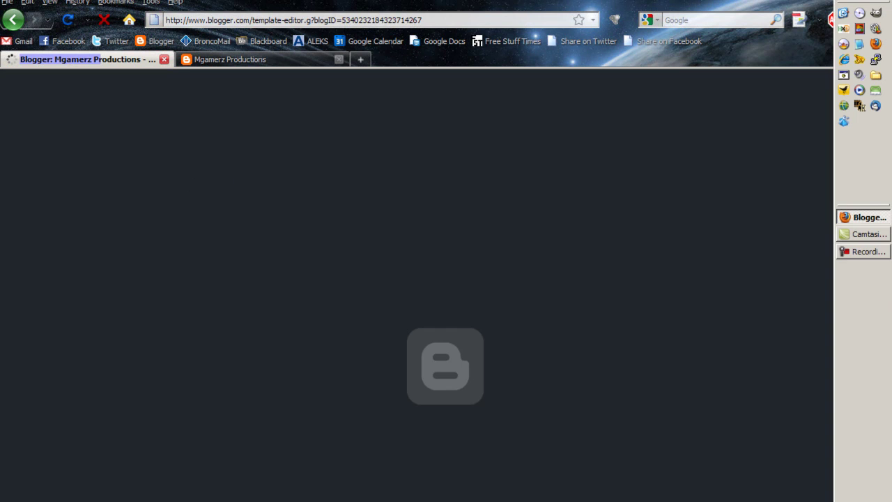
click(863, 253)
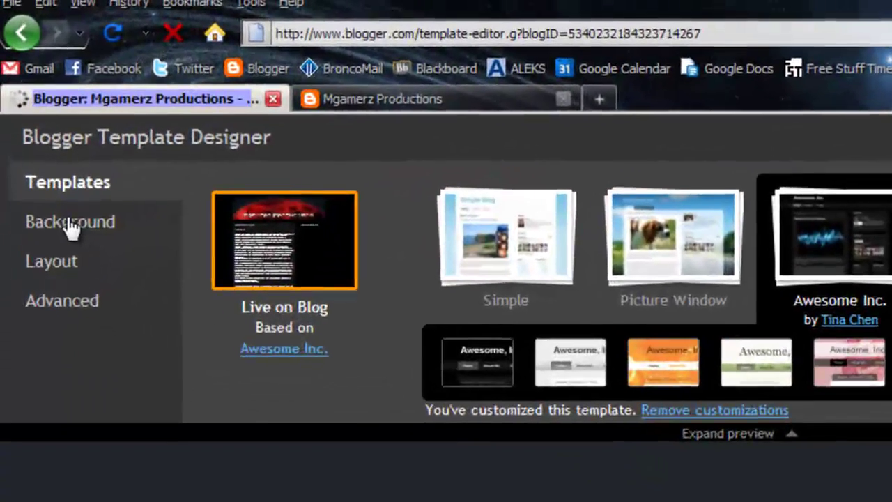
click(66, 215)
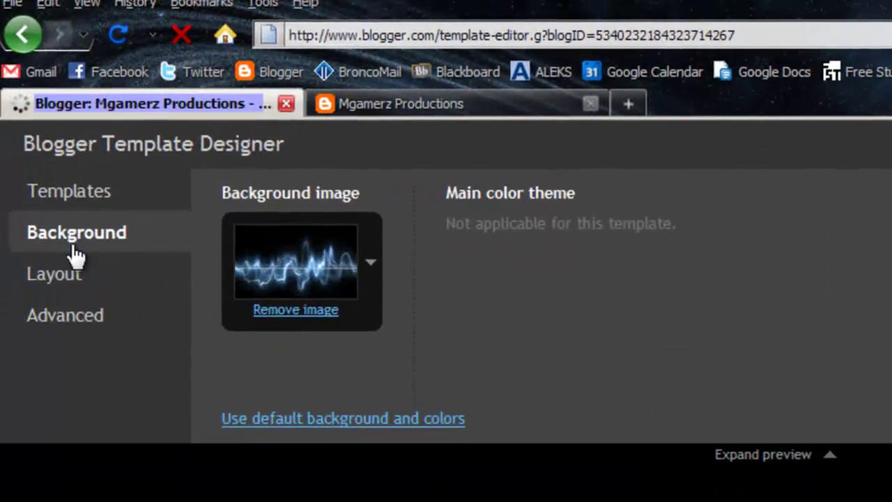
click(79, 283)
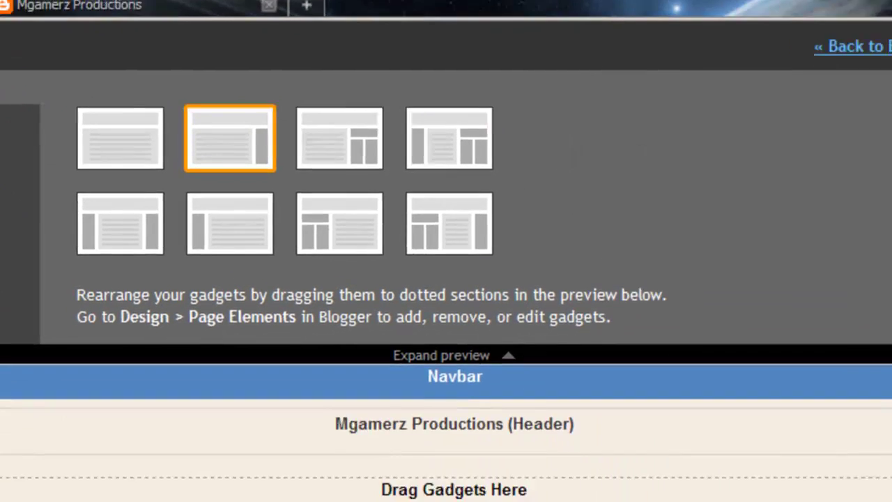
Test entire-blog widths 950, 970 and 940 px, settle on 930 px, and set the right sidebar to 310 px.
click(42, 114)
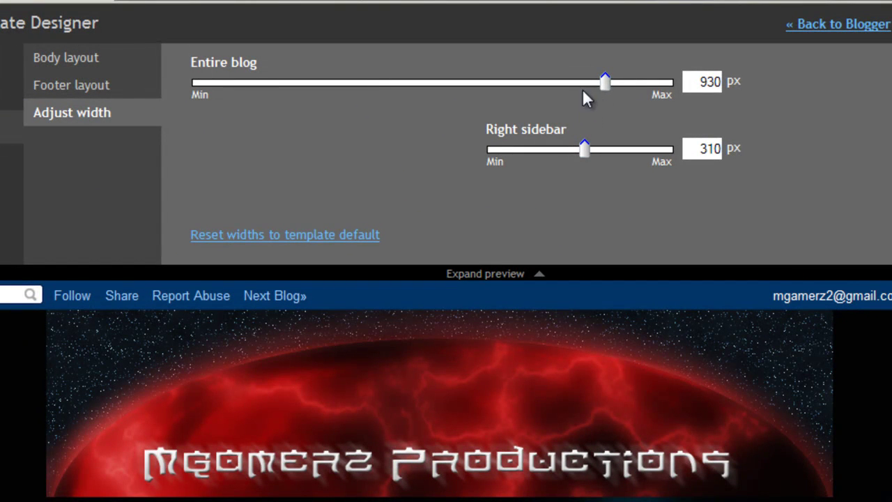
drag(606, 83, 632, 88)
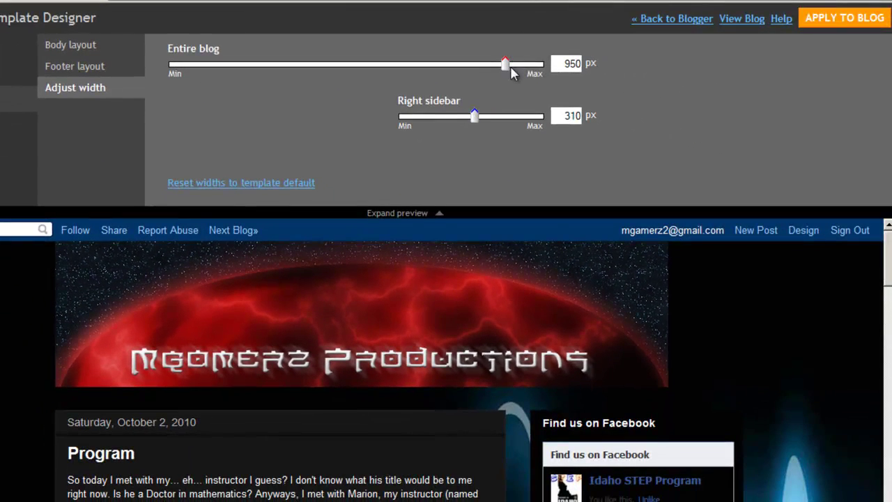
drag(520, 74, 507, 73)
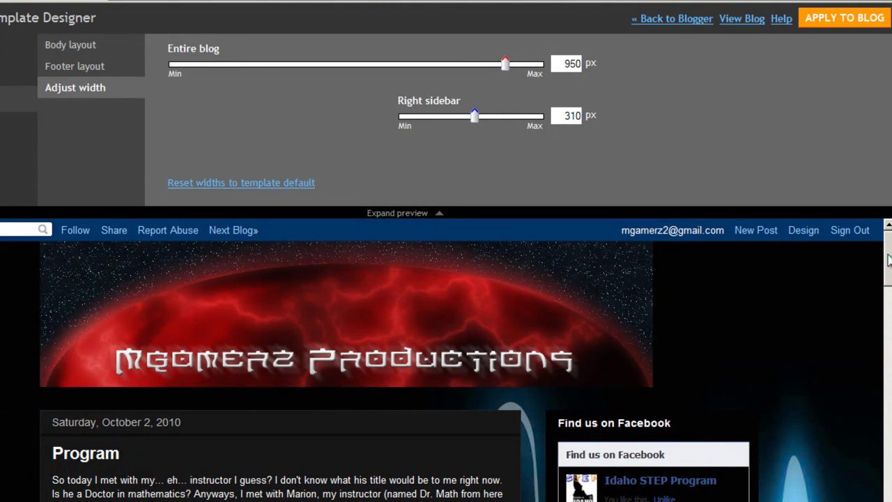
scroll(888, 274, down, 10)
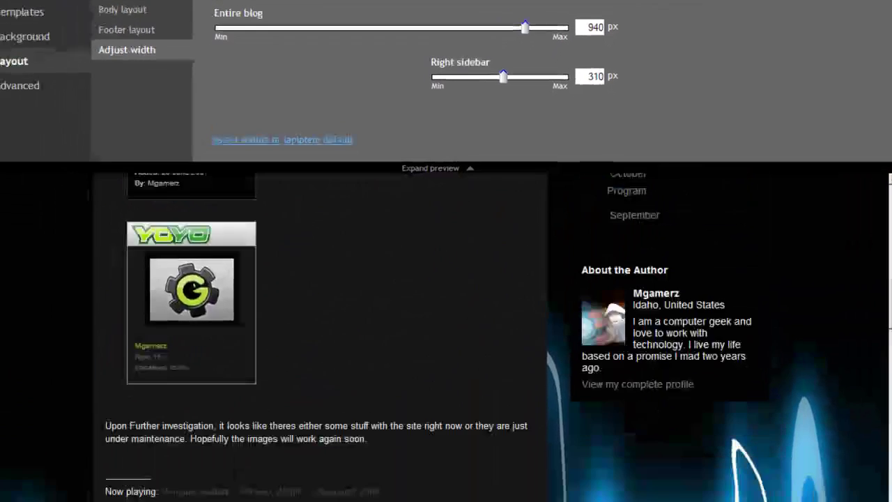
scroll(888, 274, down, 8)
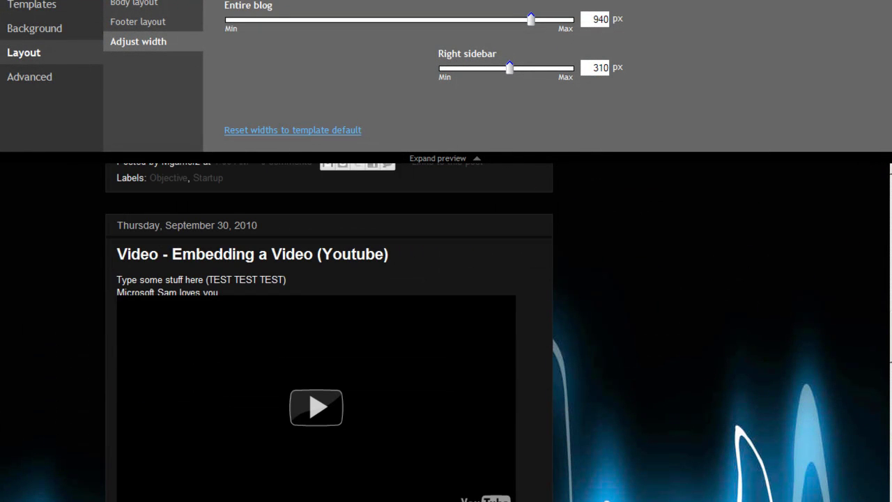
click(532, 19)
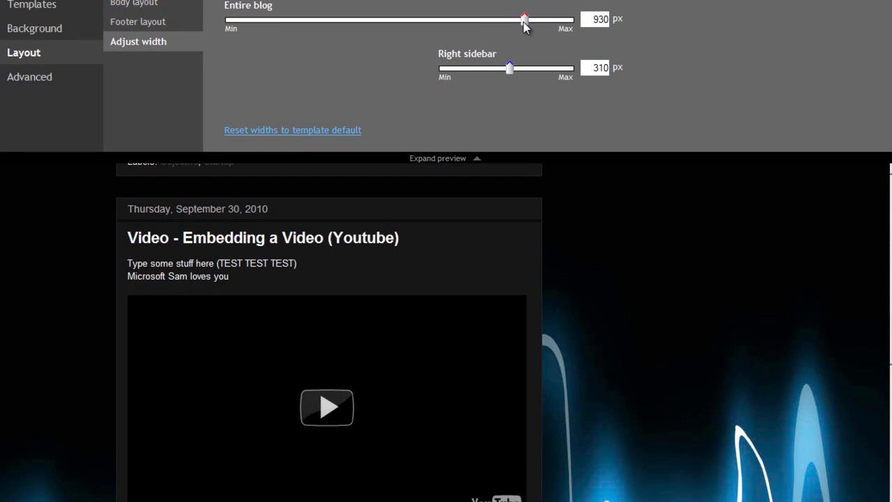
drag(525, 26, 525, 28)
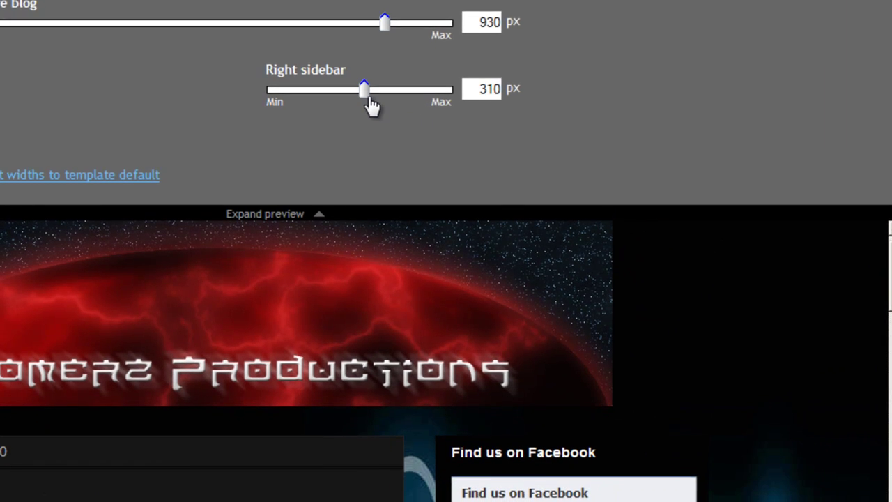
drag(370, 99, 379, 97)
mouse_move(376, 53)
mouse_down()
mouse_move(396, 53)
mouse_move(357, 51)
mouse_move(375, 61)
mouse_move(383, 51)
mouse_move(358, 54)
mouse_up()
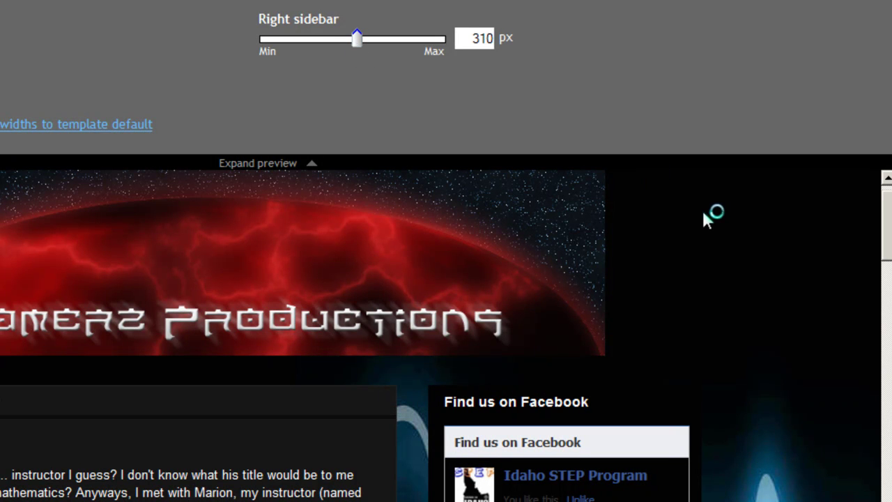